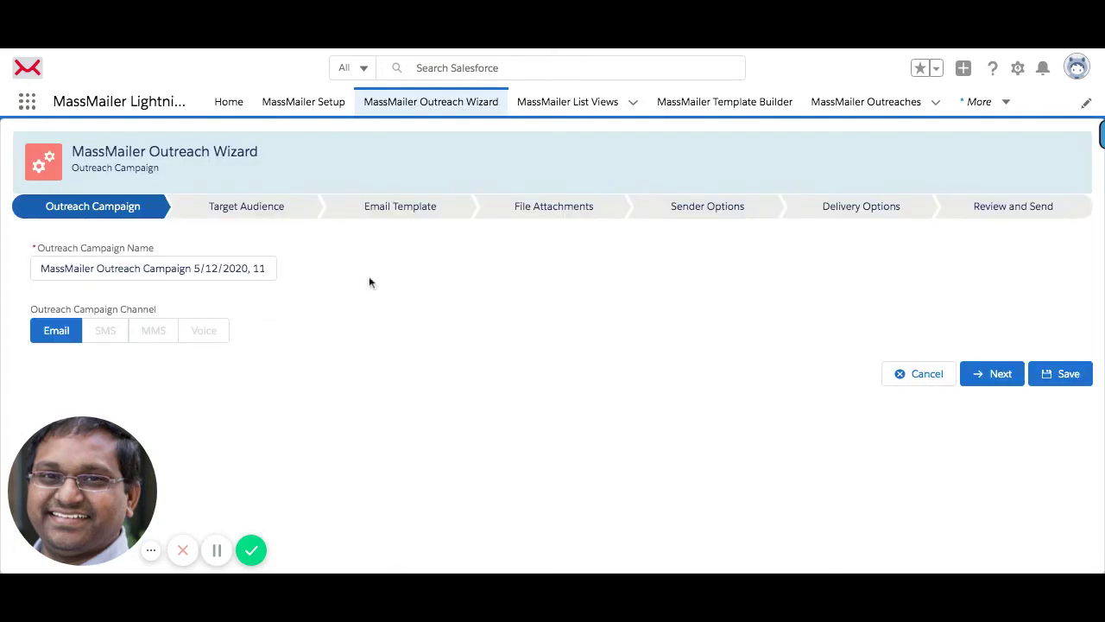
Step: Accept the default campaign details, target the Lead object with the "April 1 Lead view" list view, and continue to the email template
click(971, 376)
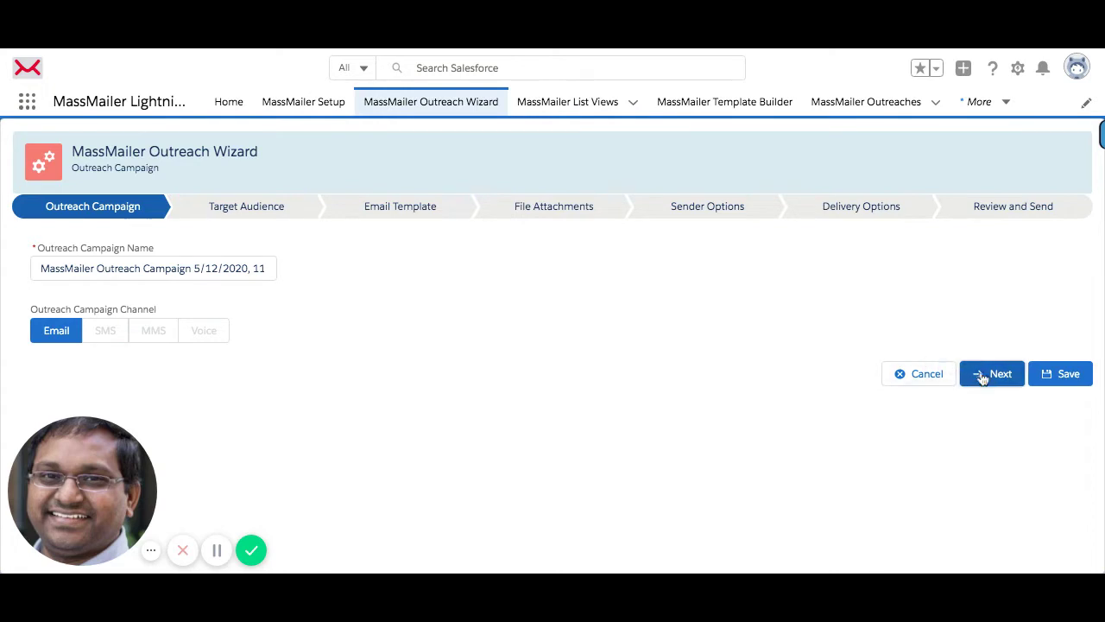
click(138, 258)
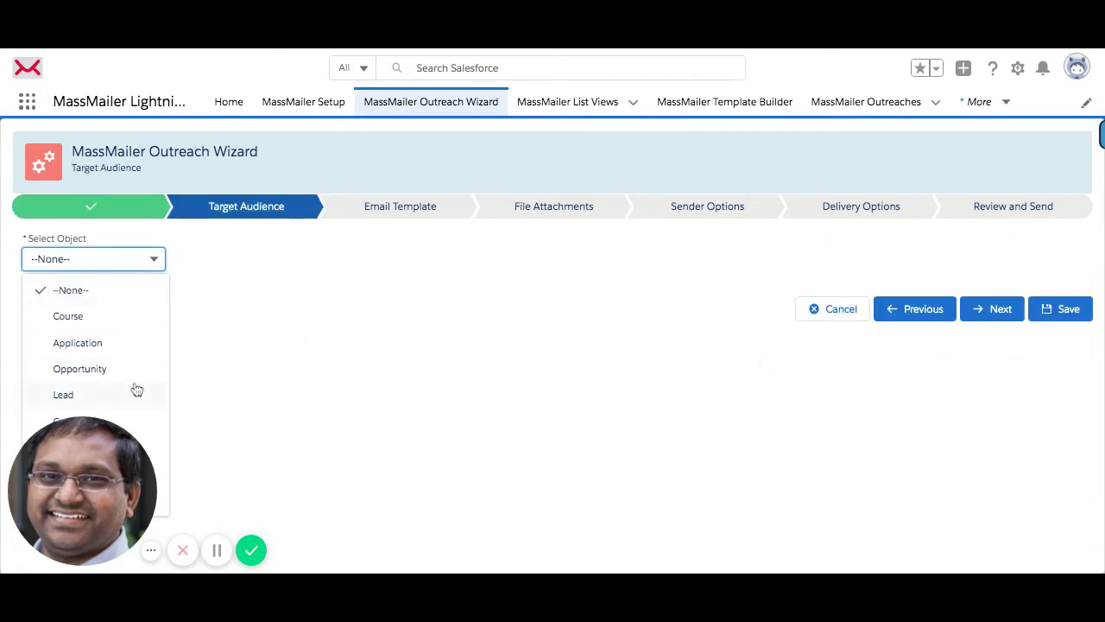
click(72, 399)
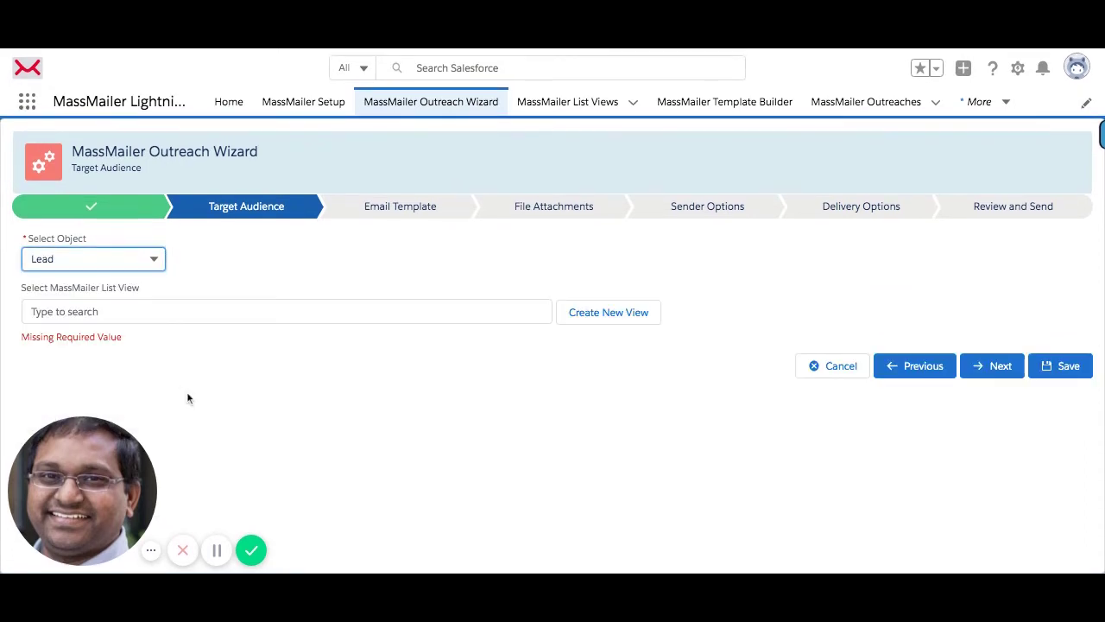
click(233, 309)
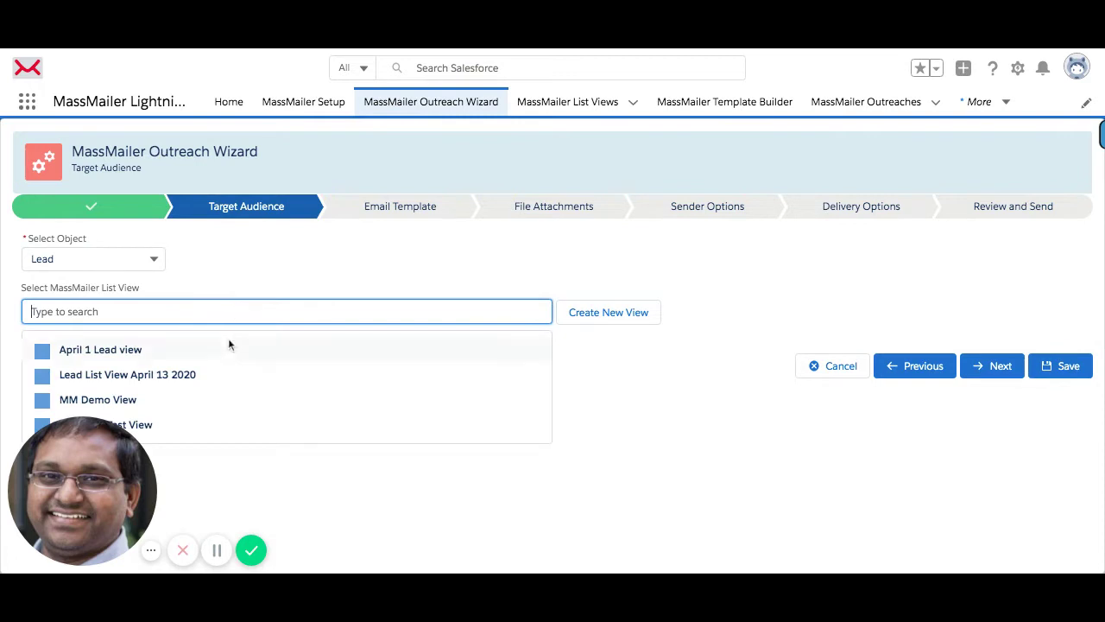
click(190, 353)
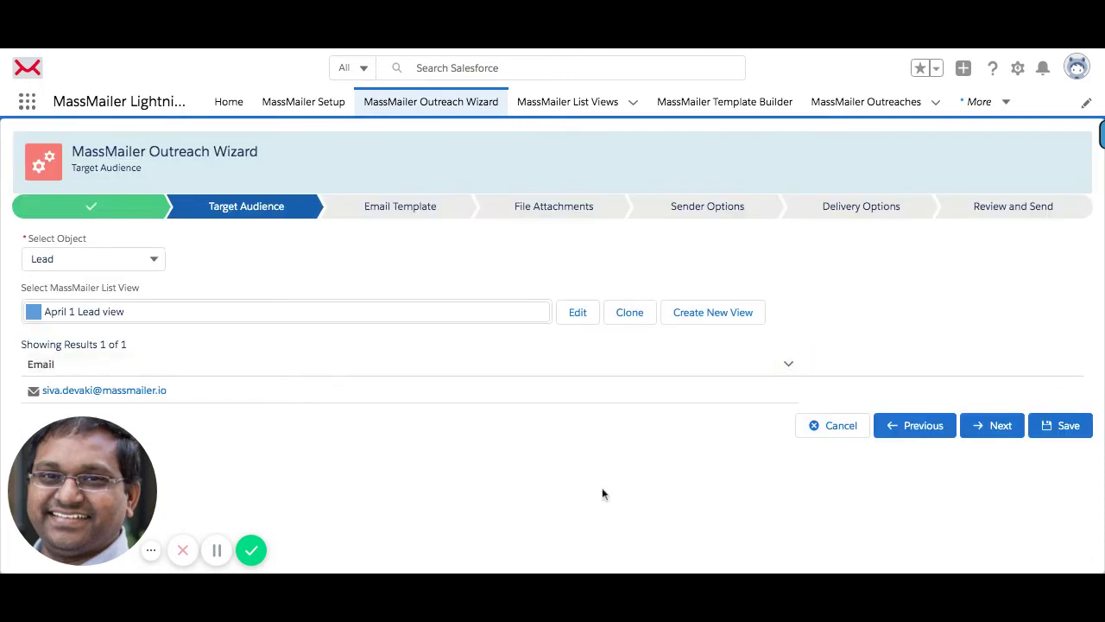
click(995, 429)
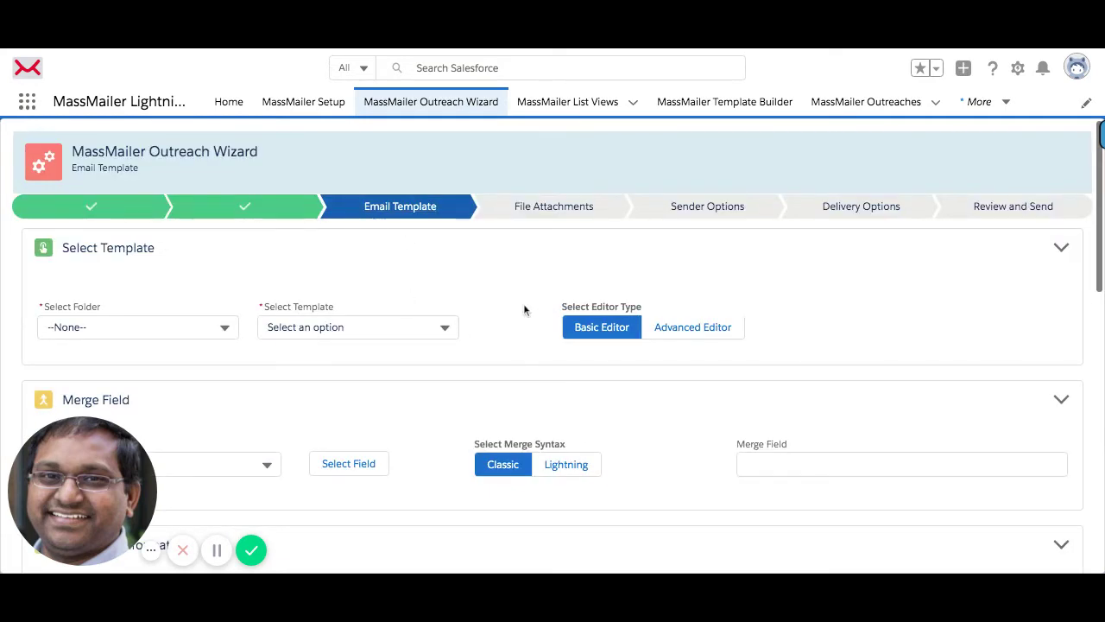
Step: Set the template's editor type to Advanced Editor
scroll(526, 309, down, 2)
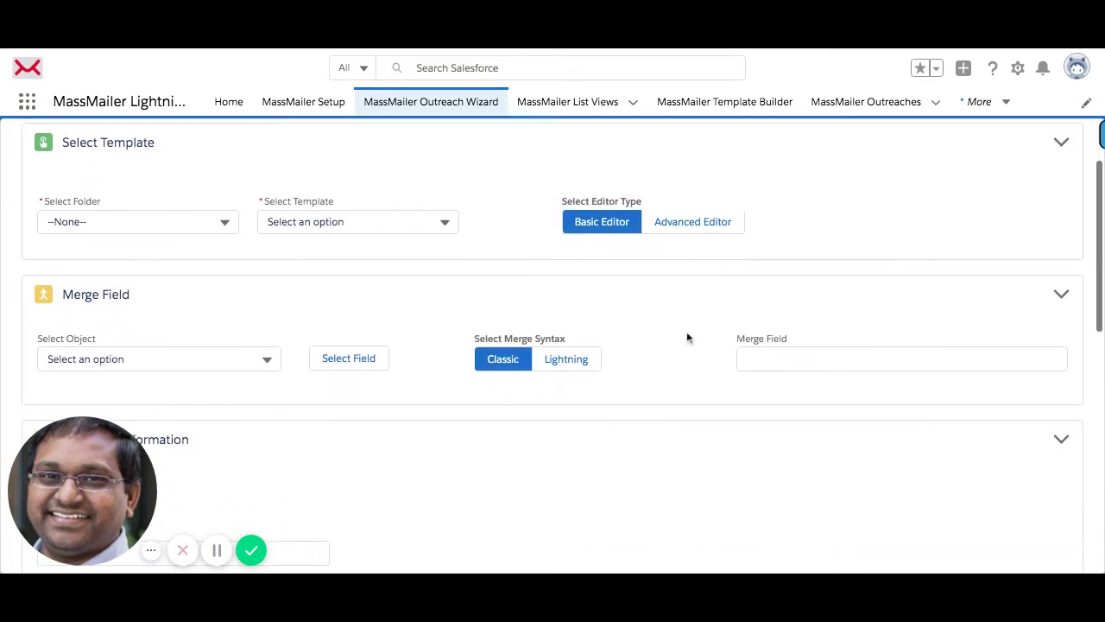
scroll(686, 336, up, 1)
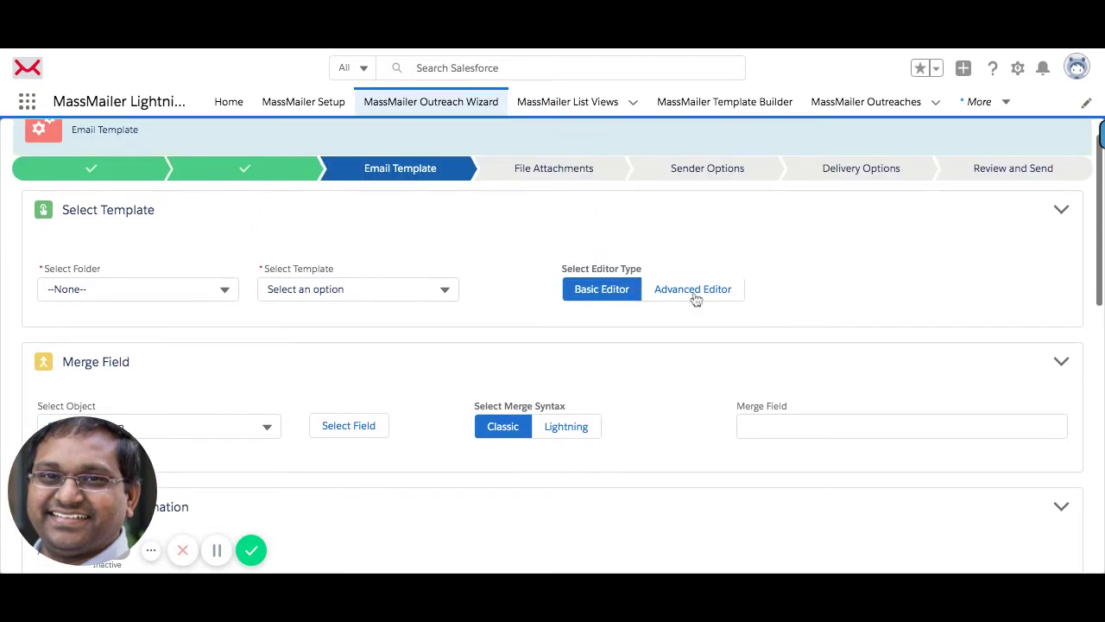
click(698, 294)
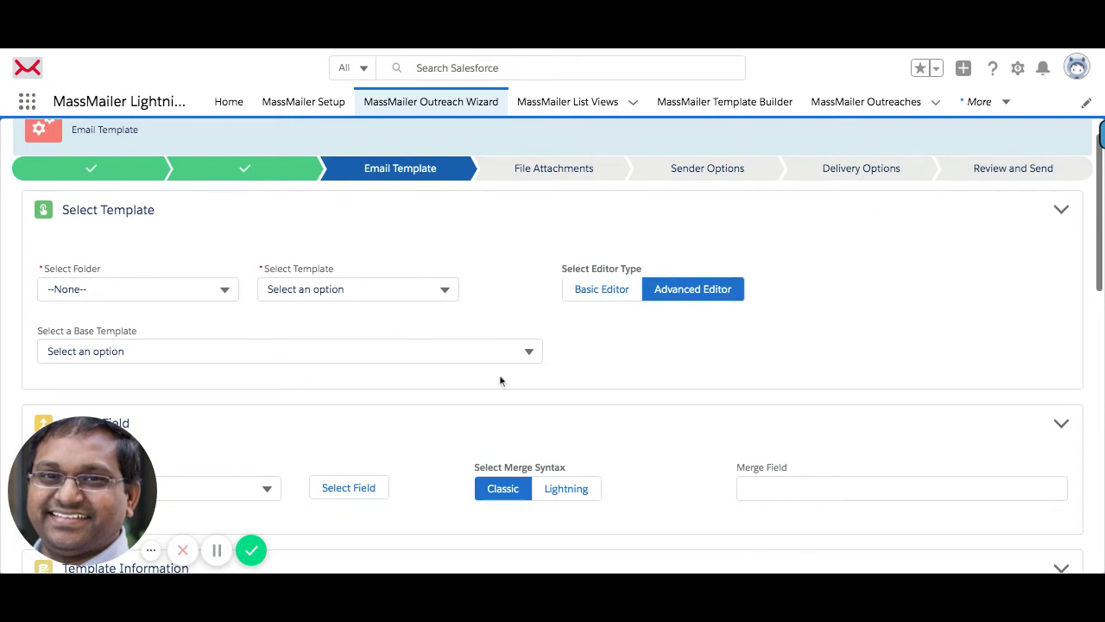
Step: Enter "This is a demo email..." as the email subject
scroll(669, 350, down, 5)
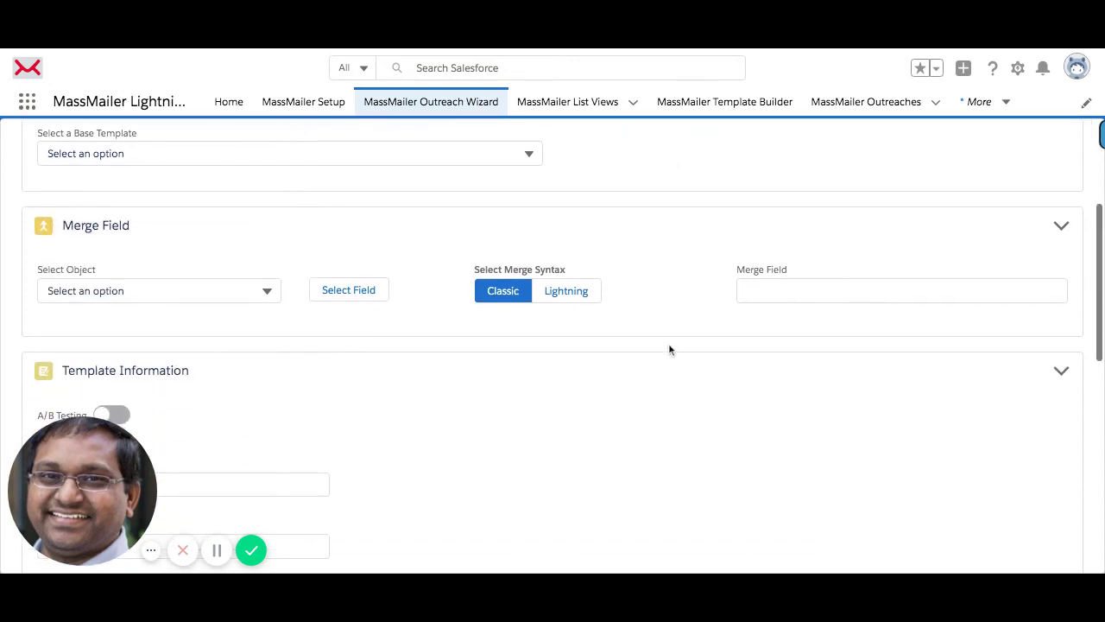
scroll(220, 289, down, 1)
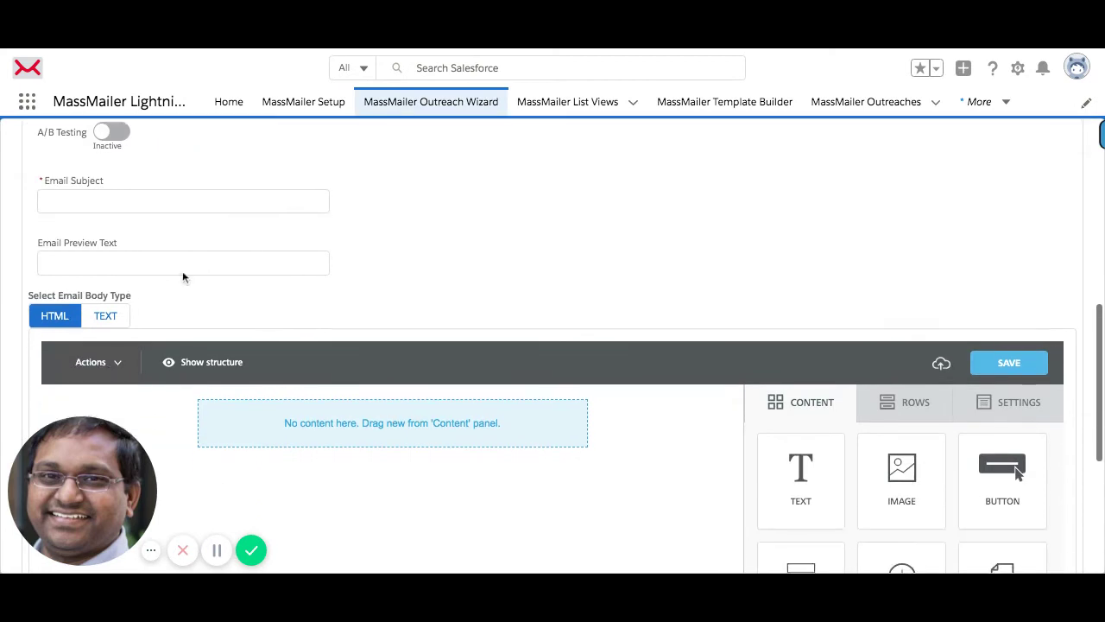
click(143, 204)
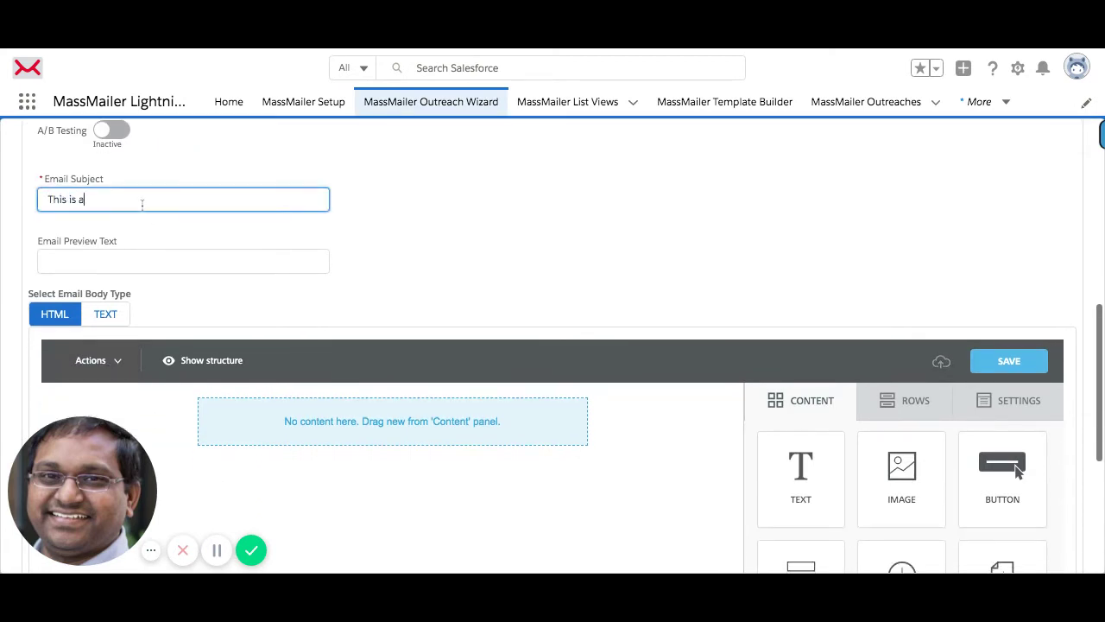
text(This is a demo email...)
click(373, 259)
Step: Add a text block to the empty email body and widen the content area to 885px
scroll(489, 366, down, 2)
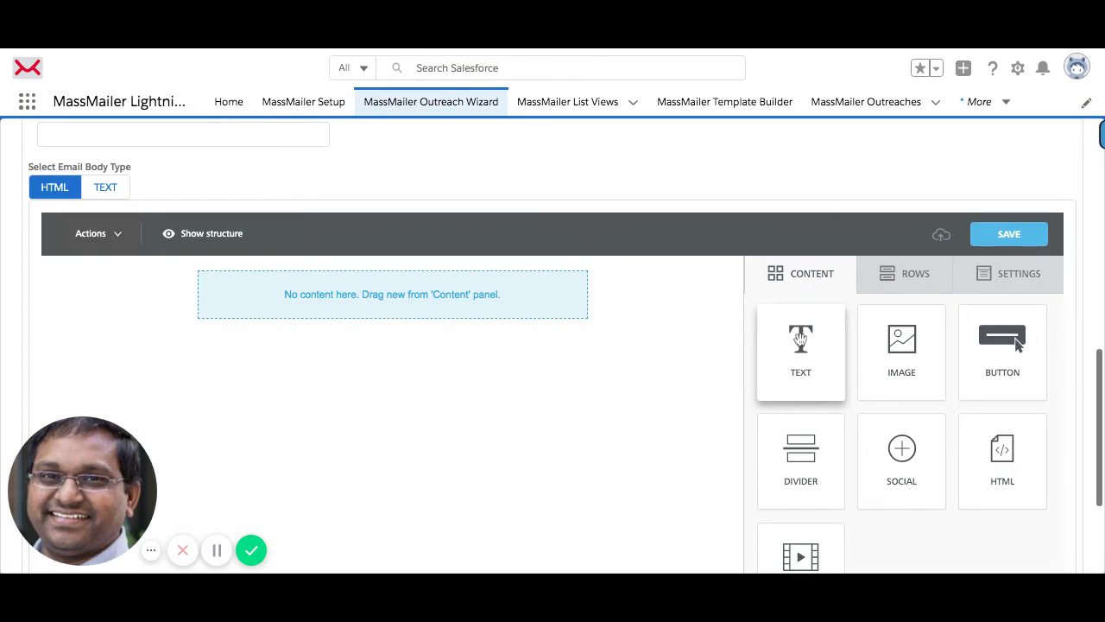
drag(789, 355, 508, 296)
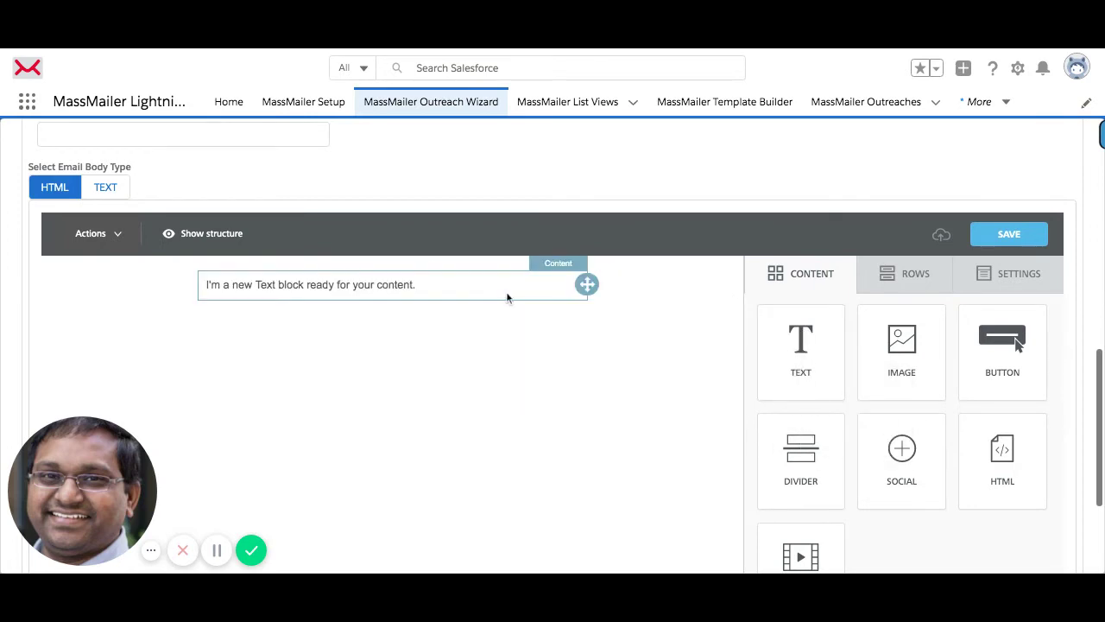
click(1024, 276)
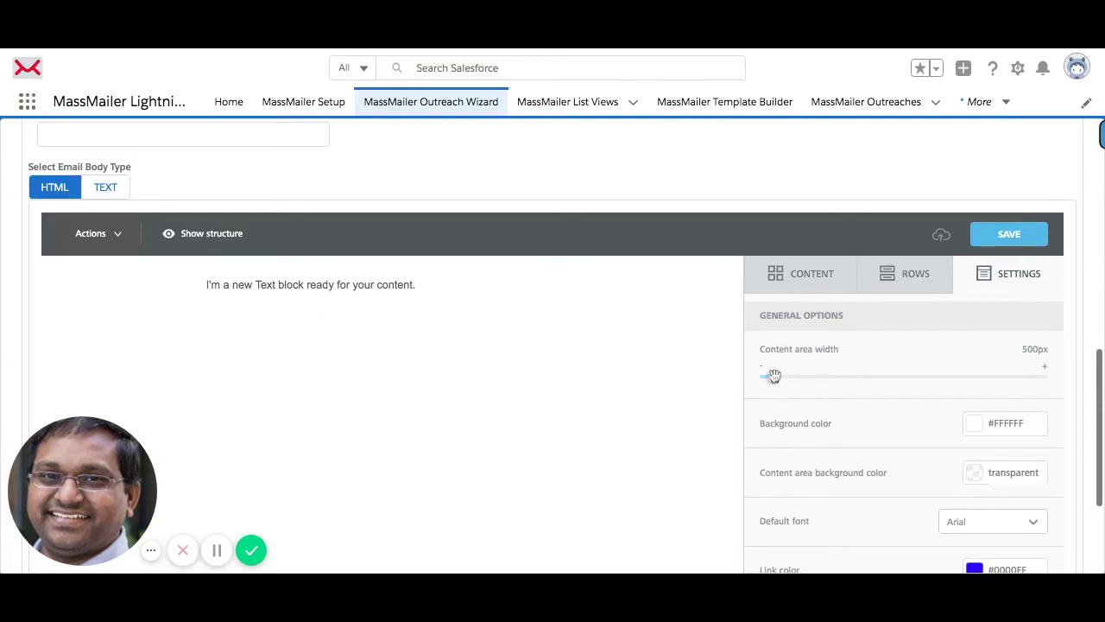
drag(773, 376, 1038, 376)
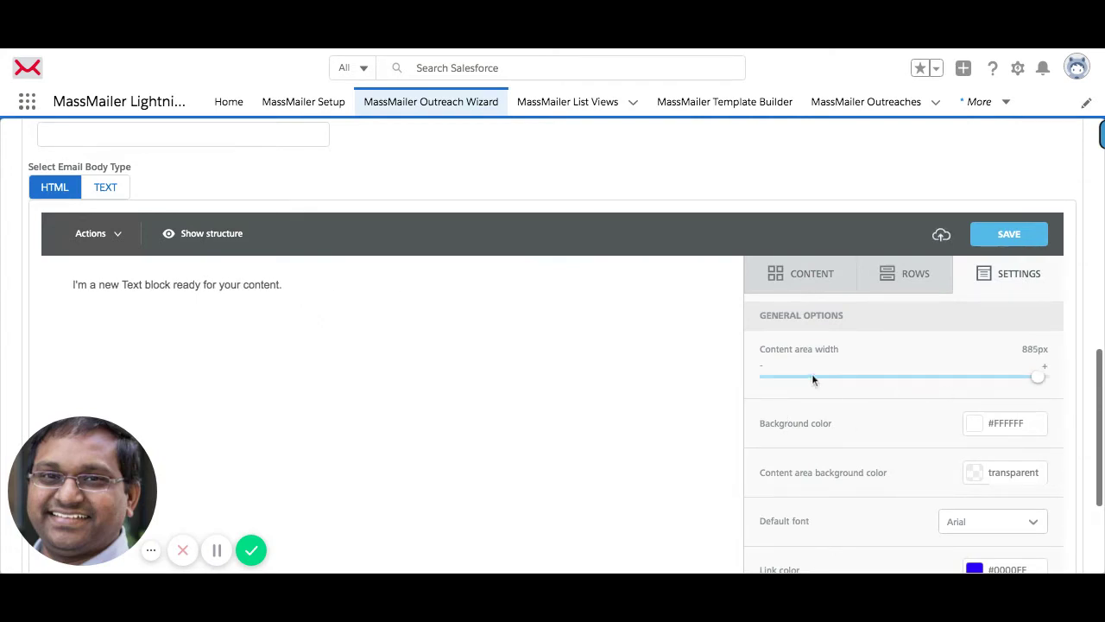
Step: Set the text block's padding to 0 on all sides
scroll(928, 457, down, 3)
scroll(915, 343, up, 1)
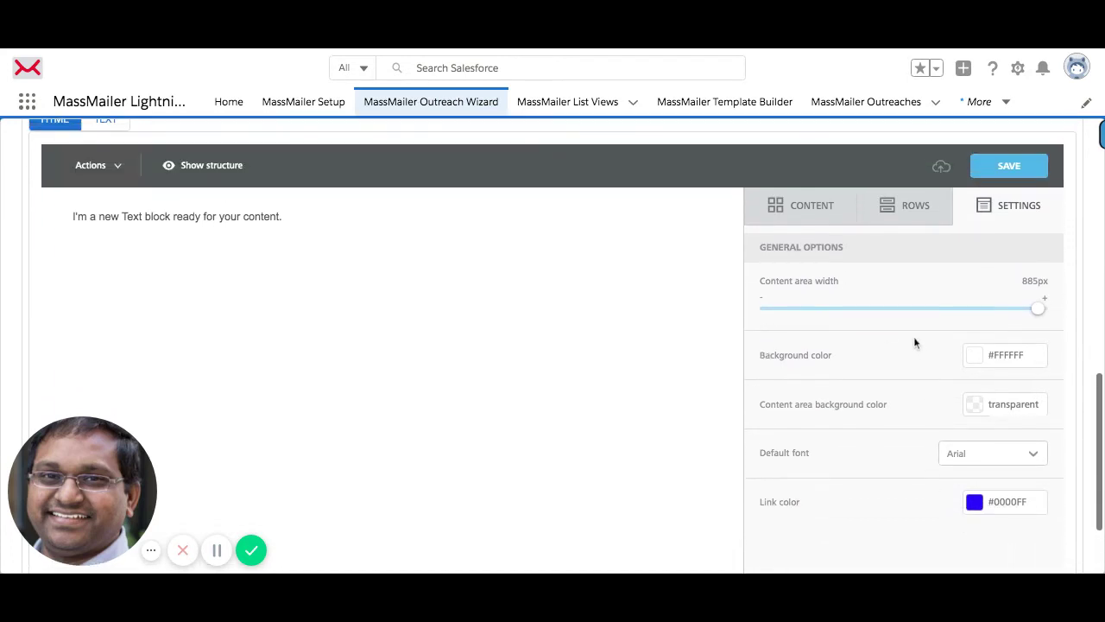
click(898, 212)
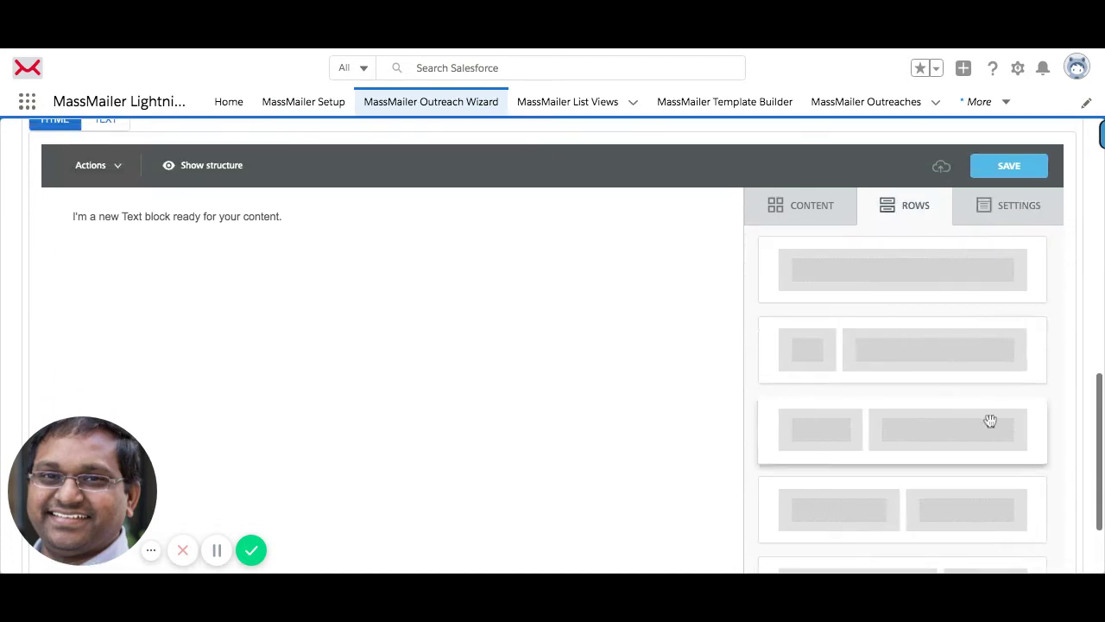
click(409, 218)
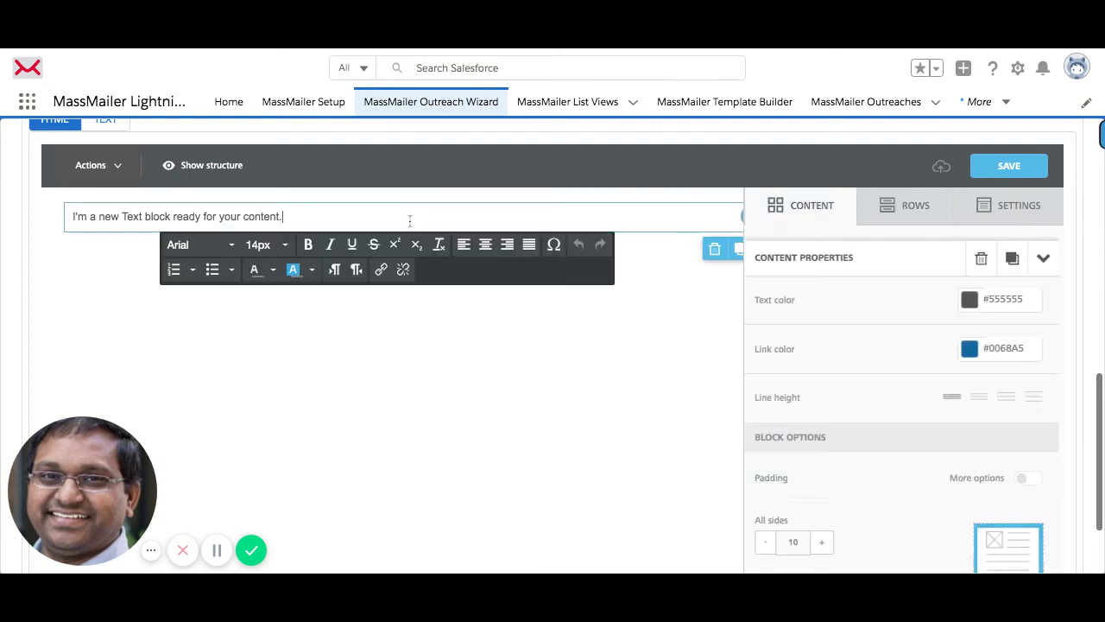
scroll(839, 448, down, 1)
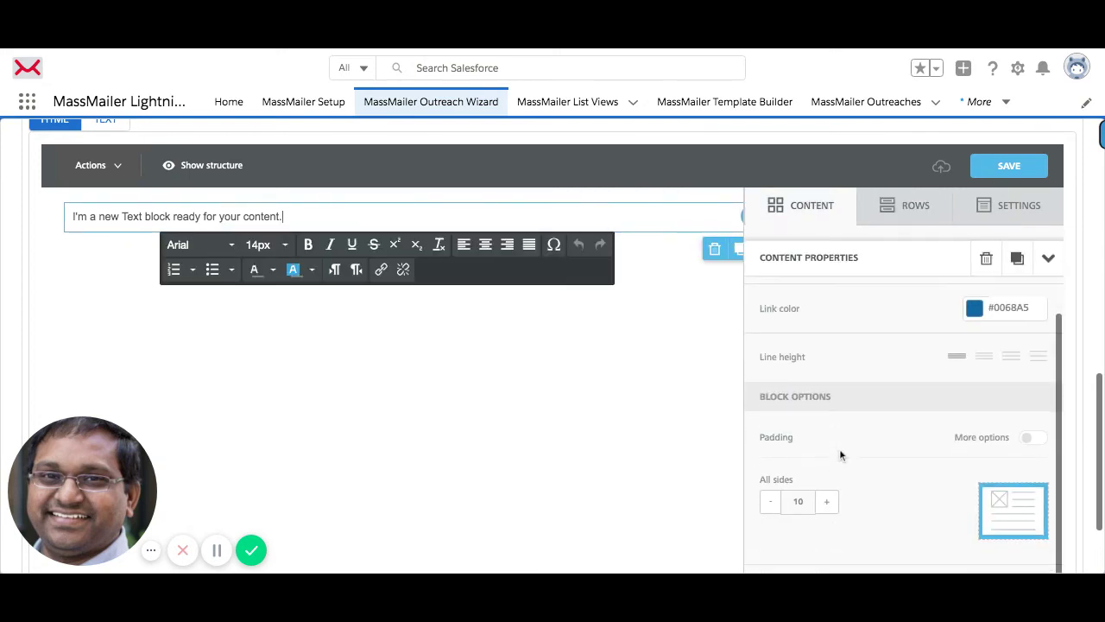
click(826, 504)
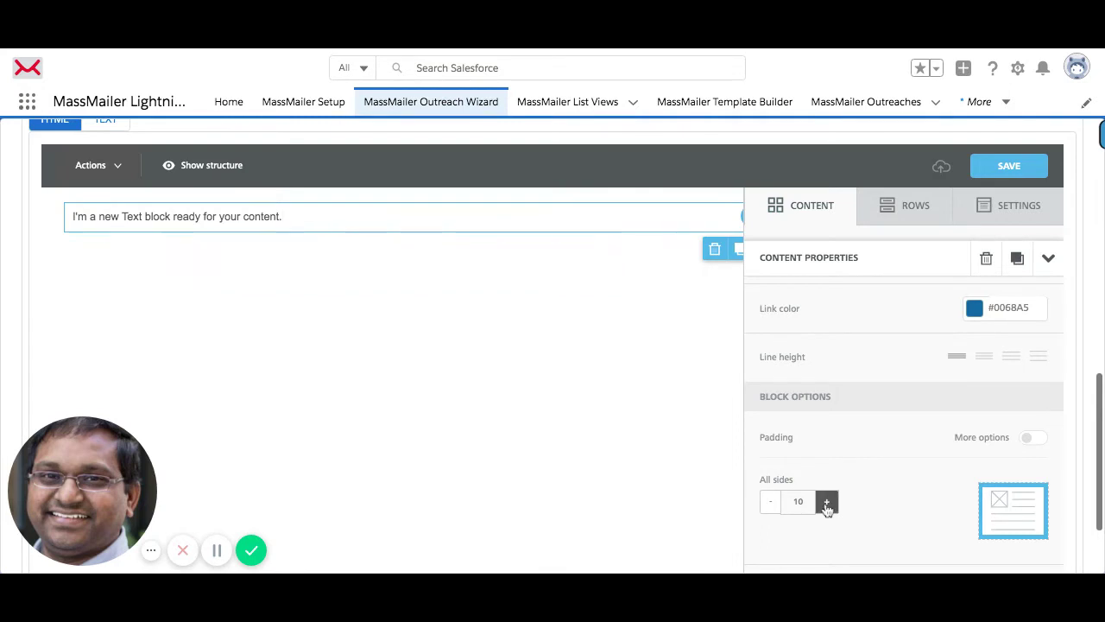
click(768, 505)
click(768, 505)
click(768, 505)
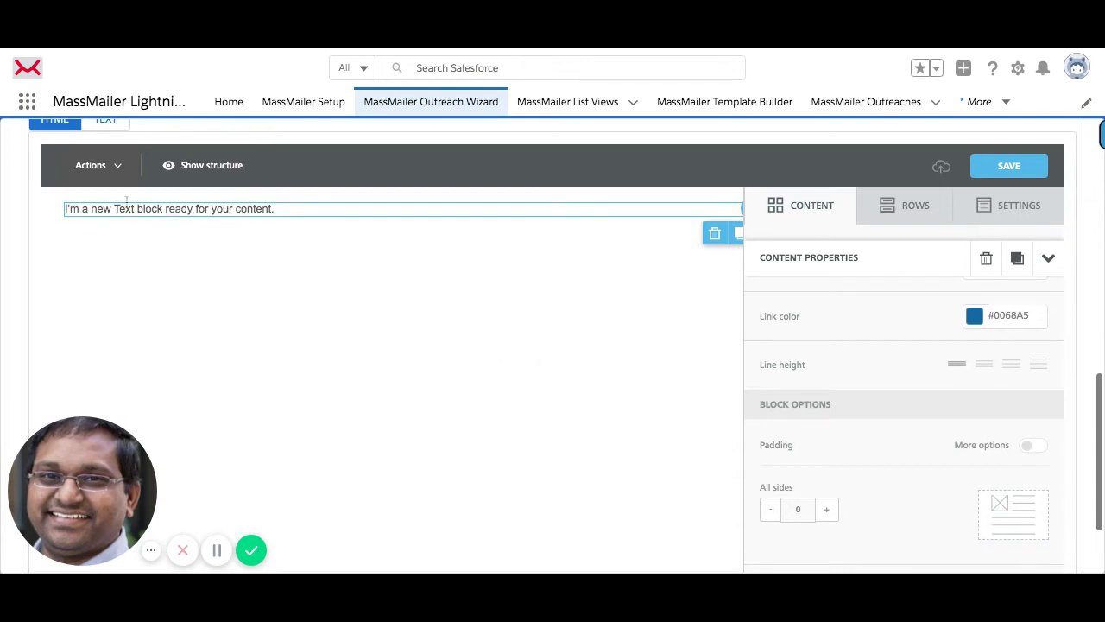
click(351, 210)
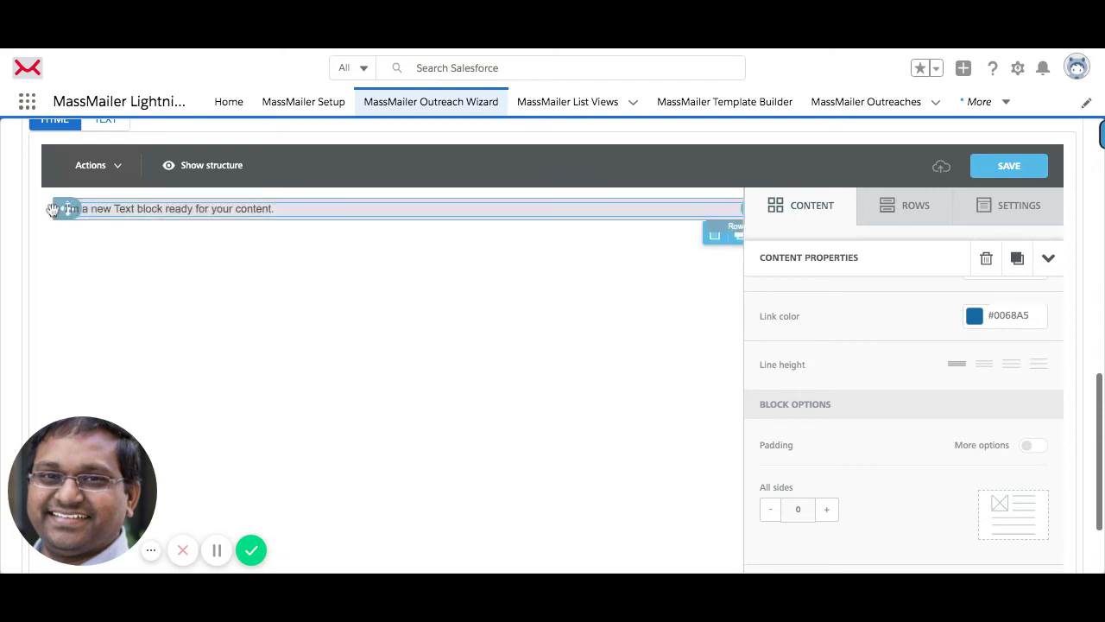
click(115, 208)
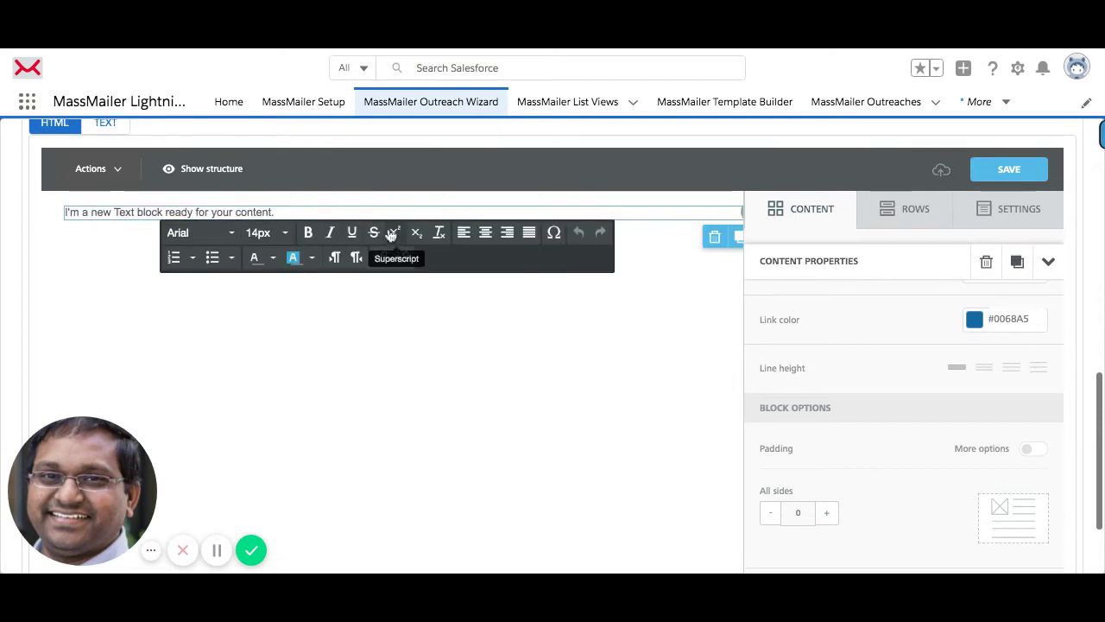
click(59, 215)
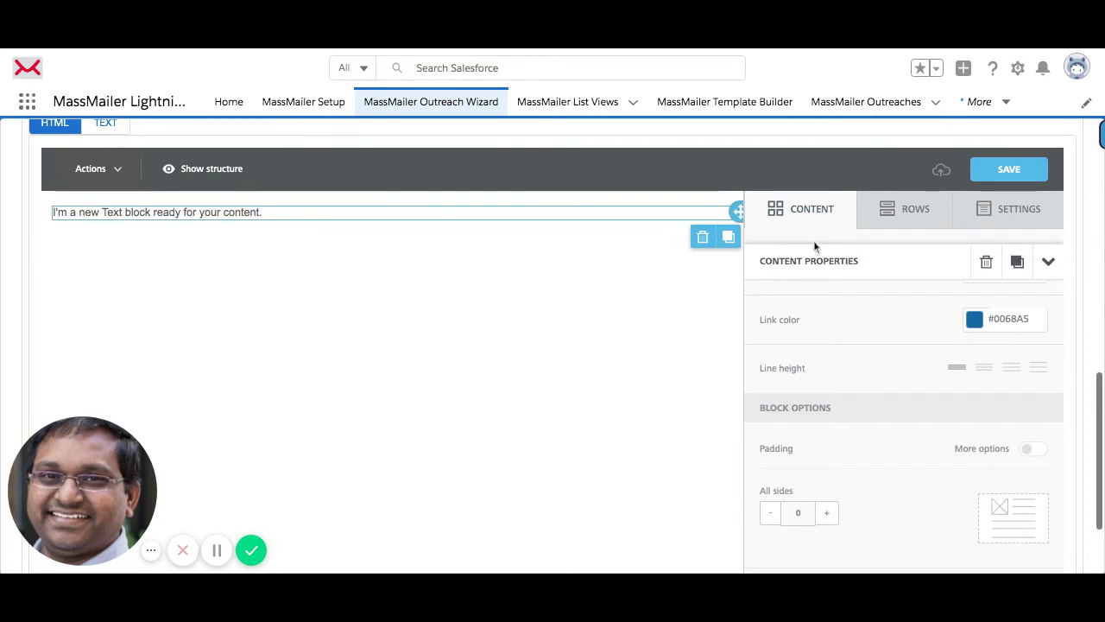
click(879, 227)
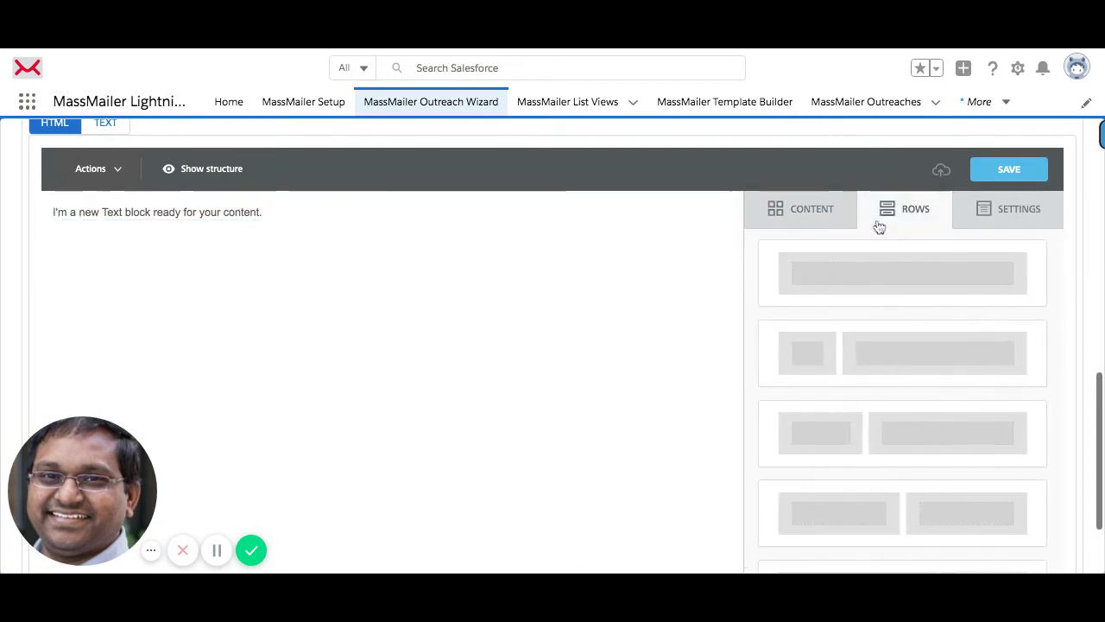
click(389, 213)
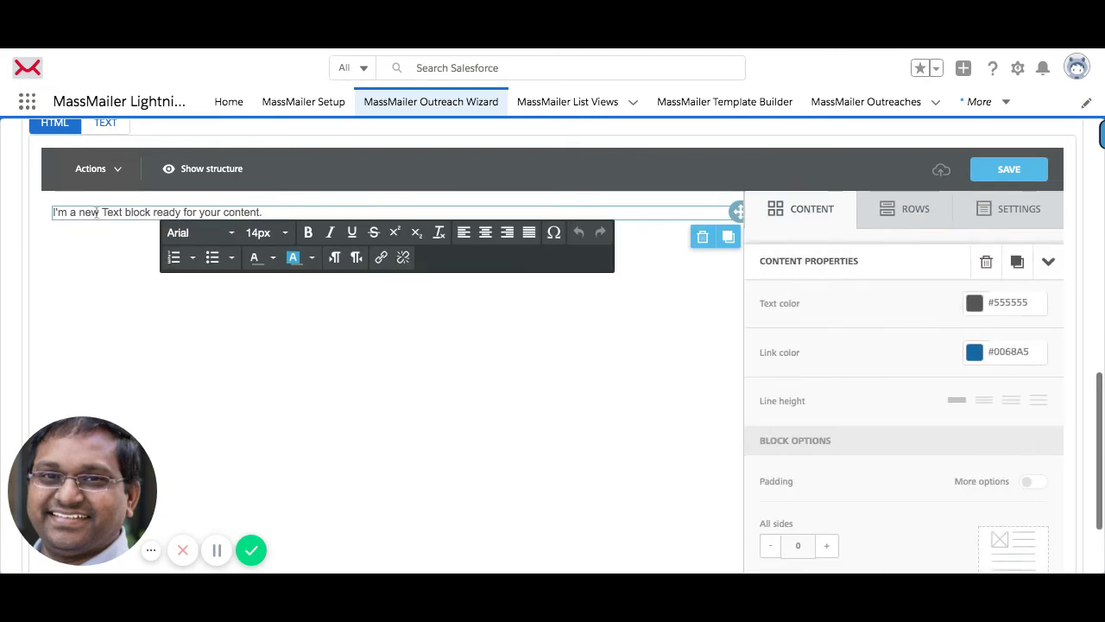
drag(51, 214, 51, 217)
Step: Reduce the email's content area width slightly so the text block fits within the editor canvas
click(995, 216)
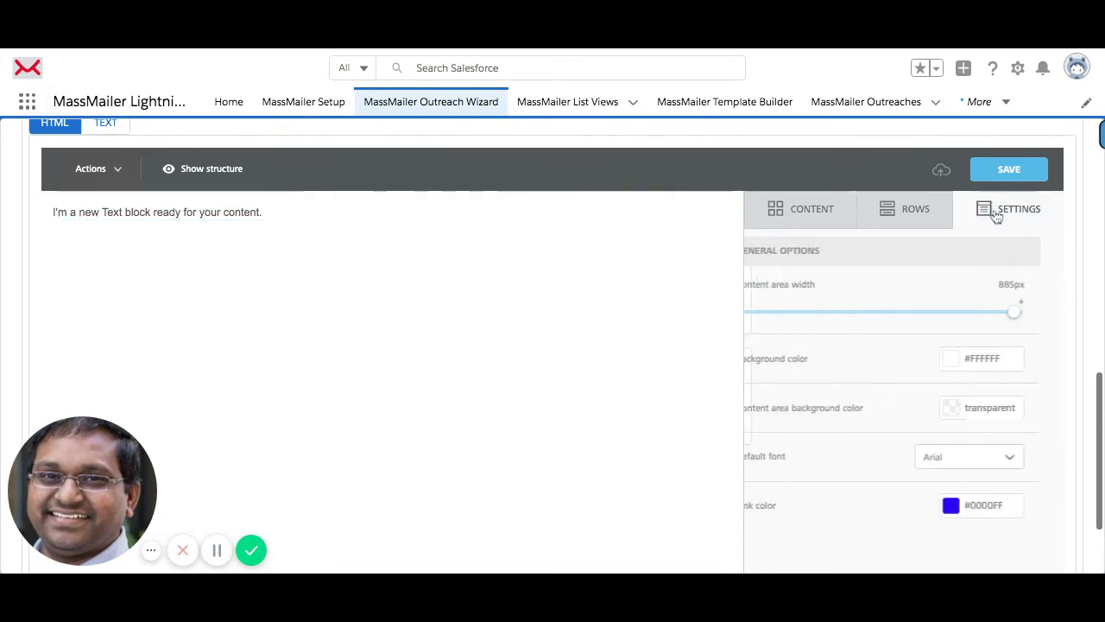
drag(1039, 315, 1013, 311)
click(478, 213)
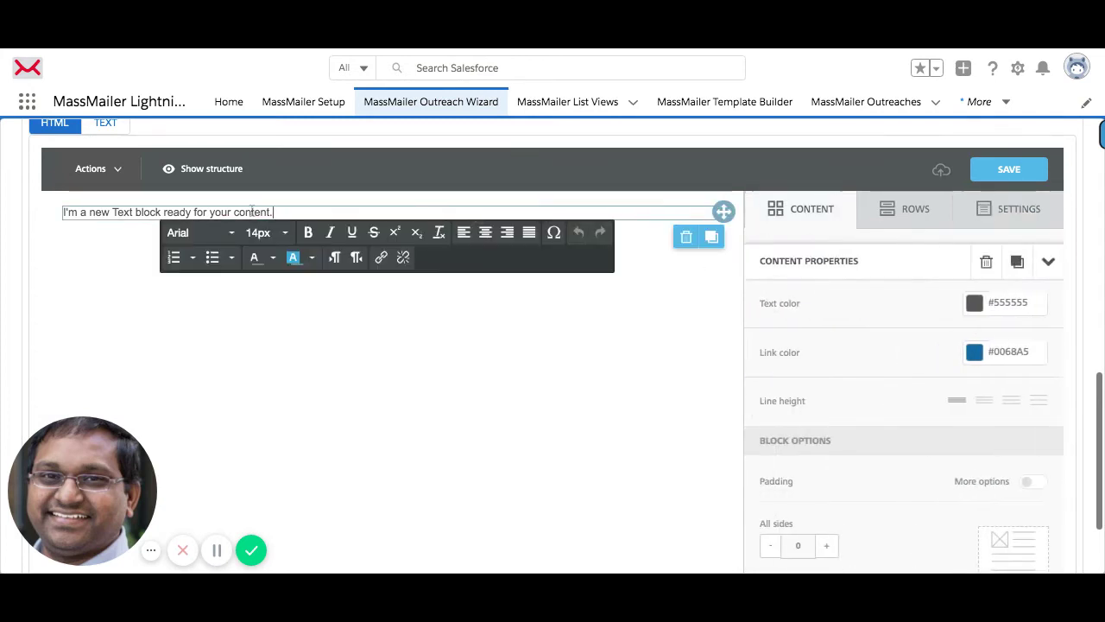
click(57, 215)
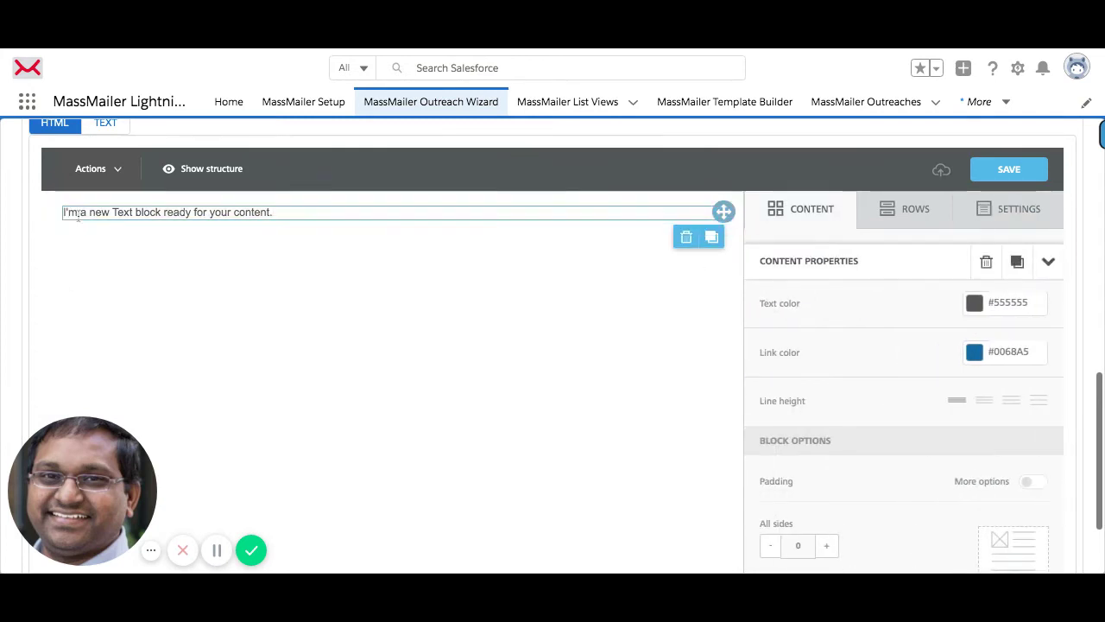
Step: Set the top padding to 0 for the column in the row that holds the text block
click(712, 224)
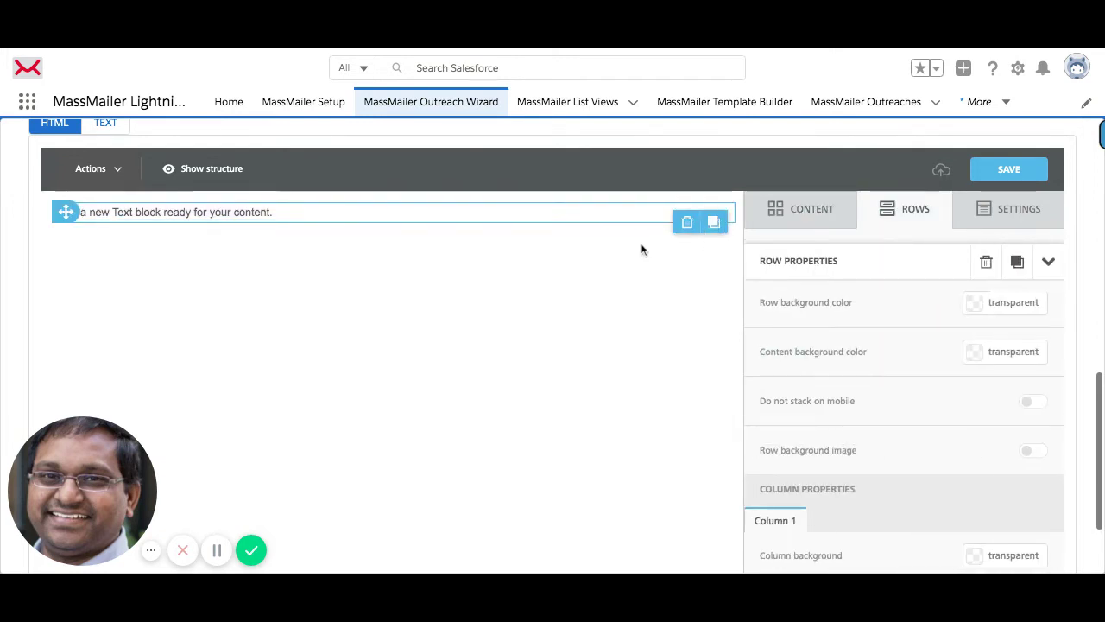
scroll(896, 350, down, 5)
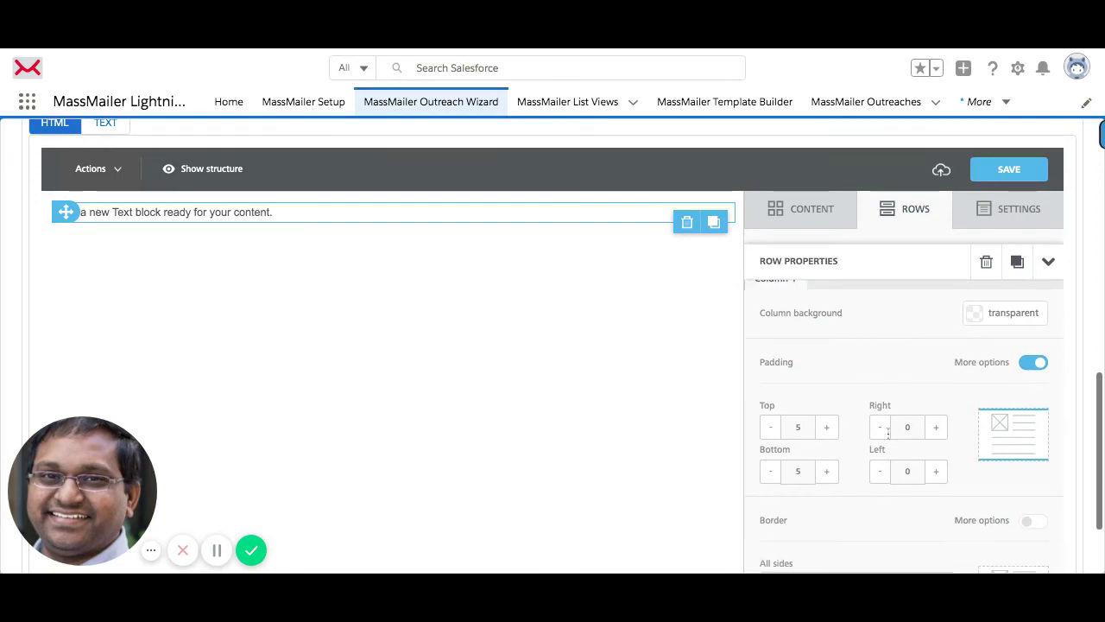
scroll(882, 432, down, 2)
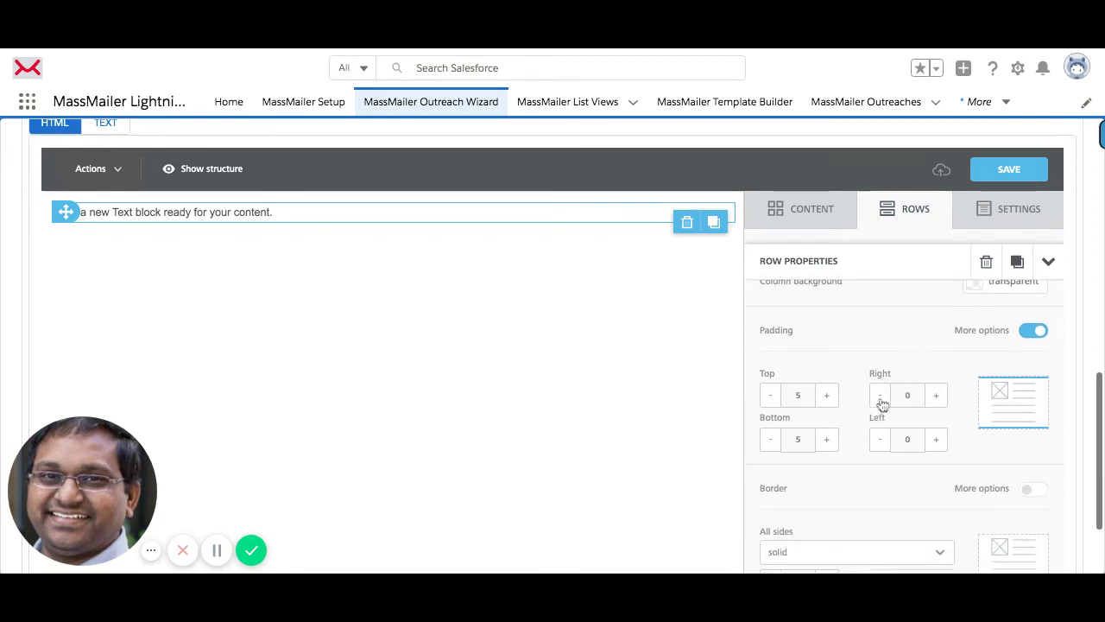
click(830, 398)
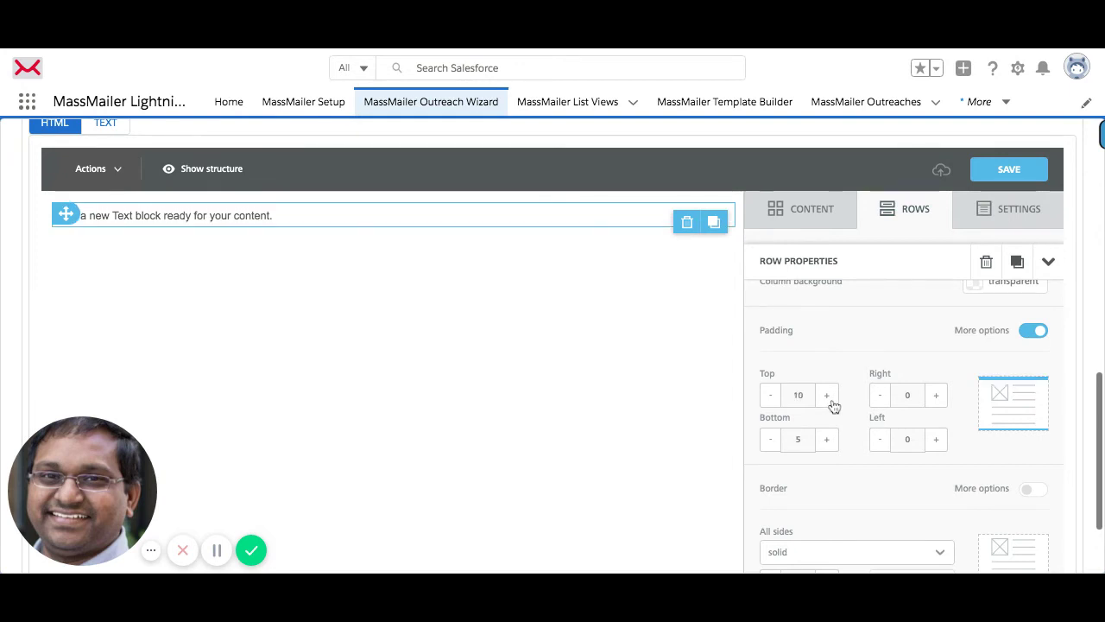
click(773, 401)
click(773, 400)
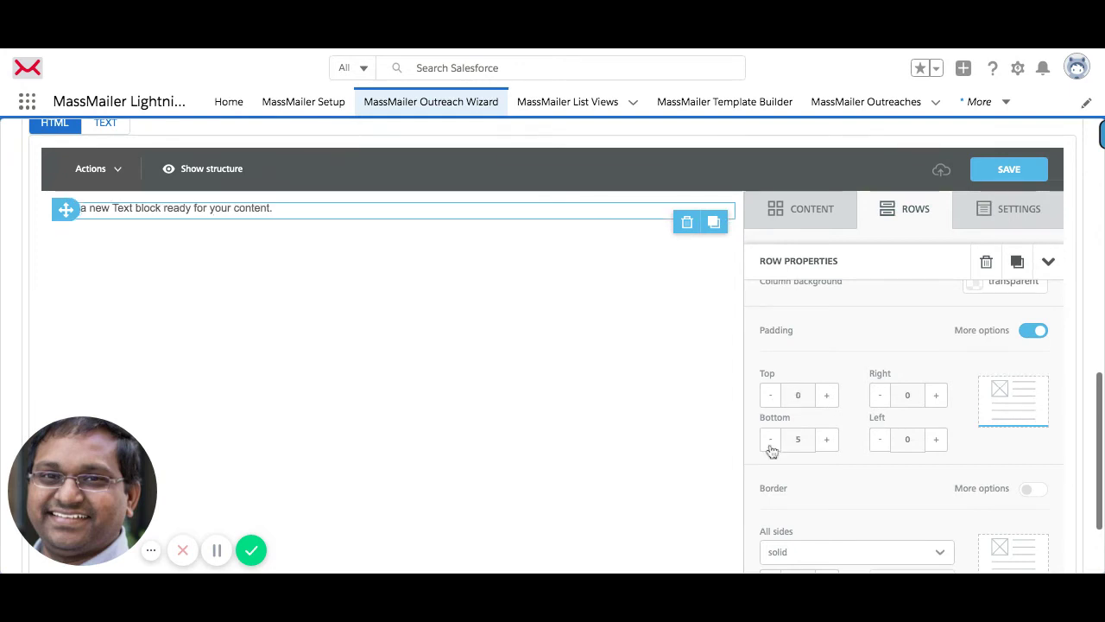
Step: Set the bottom padding to 0 for the column in the row that holds the text block
click(770, 442)
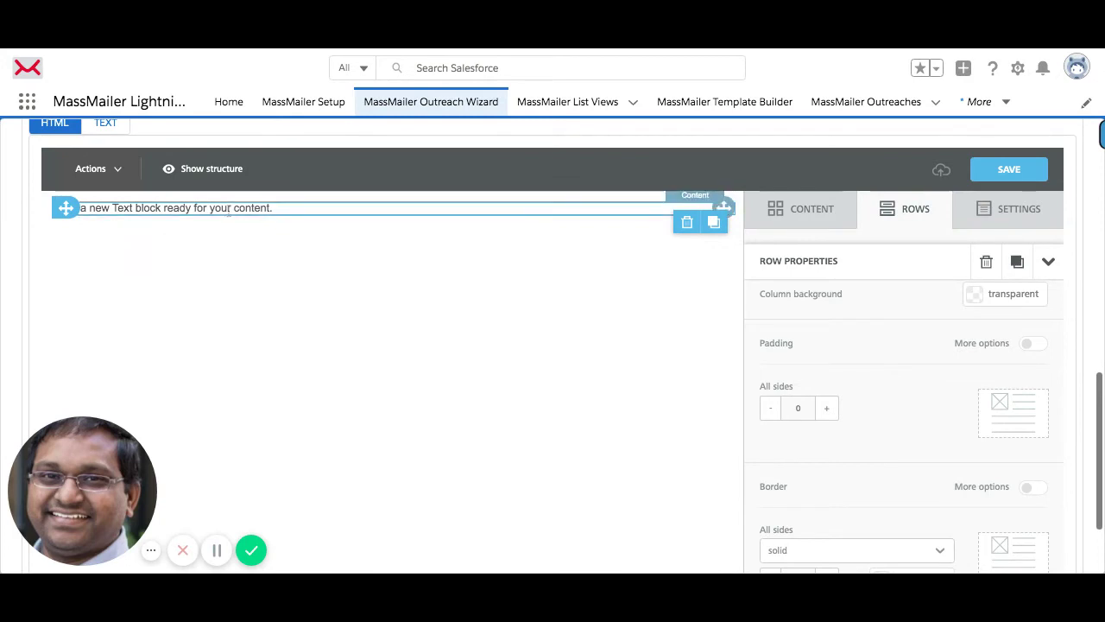
Step: Replace the text block's placeholder with "This is a demo email that I would send which is just a text email..."
click(294, 207)
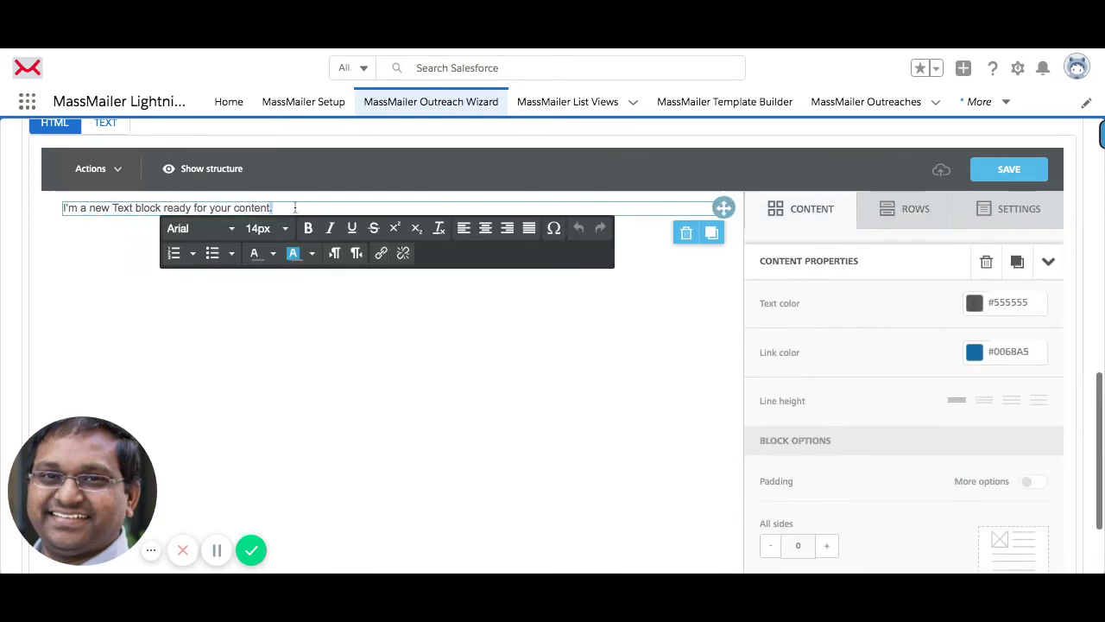
key(ctrl+a)
key(BackSpace)
text(This )
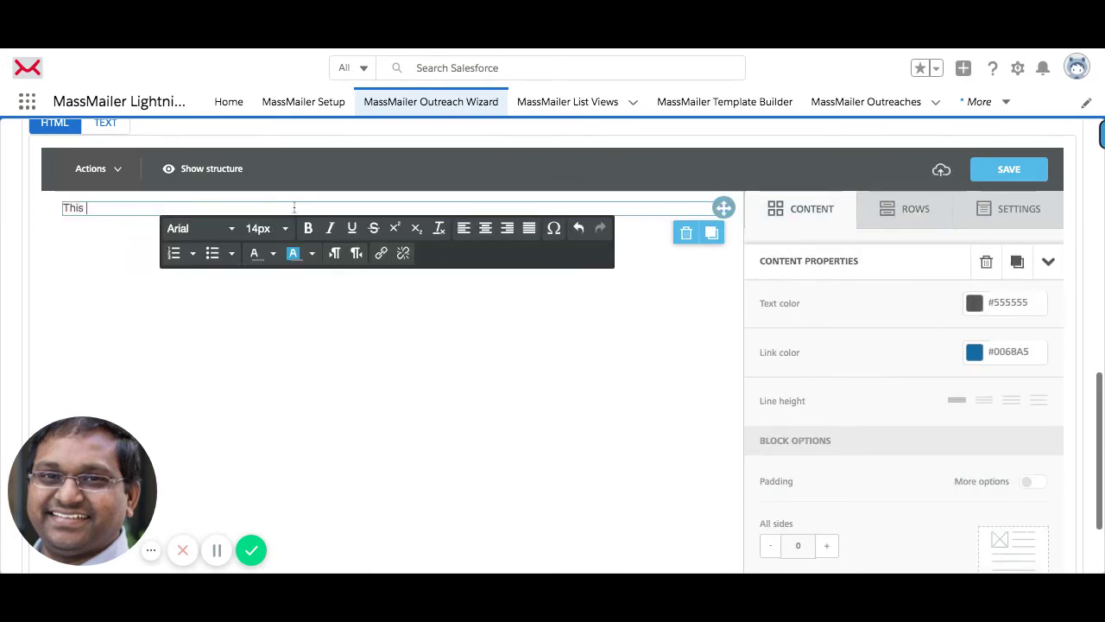
text(is a demo email that I woul)
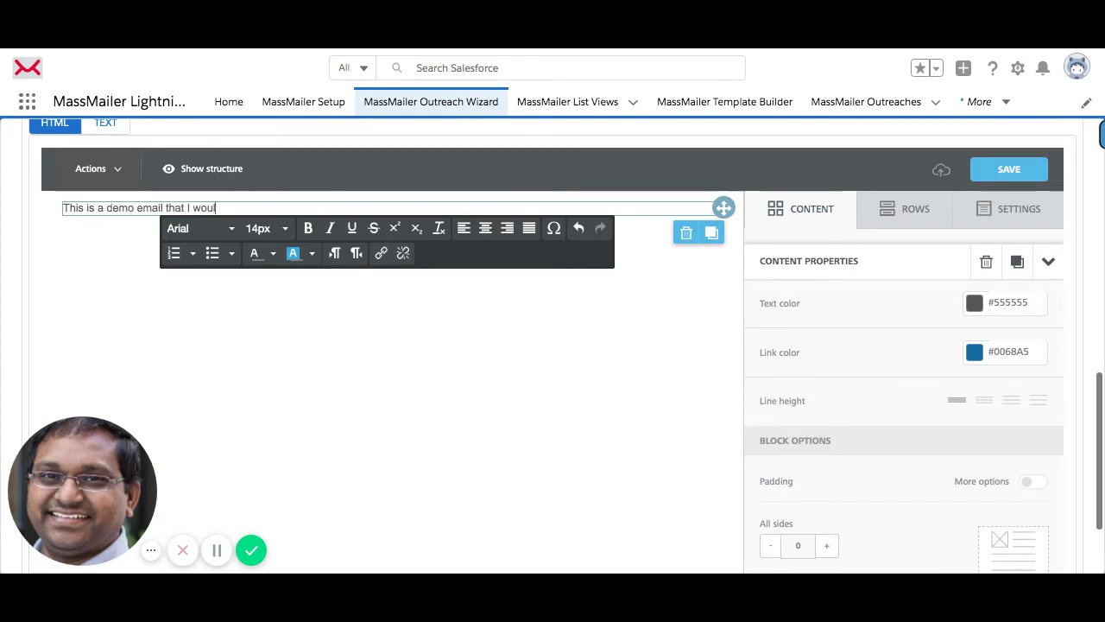
text(d send which is just a t)
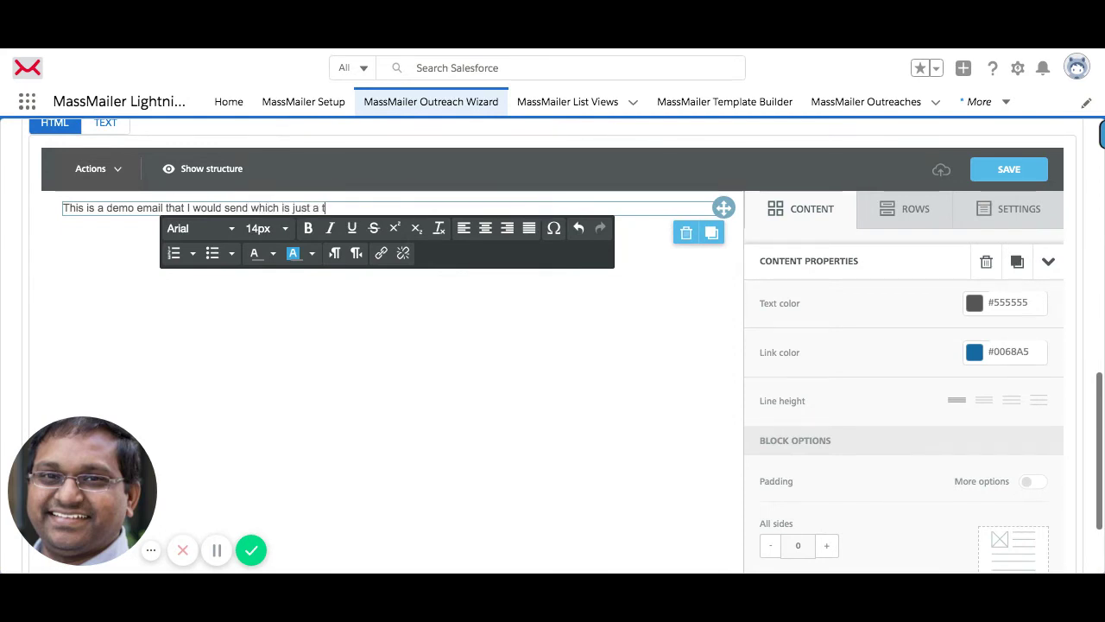
text(ext email;..)
key(BackSpace)
key(BackSpace)
key(BackSpace)
text(...)
Step: Add a second paragraph reading "This is my signature below."
key(Return)
text(This is my signature belo.)
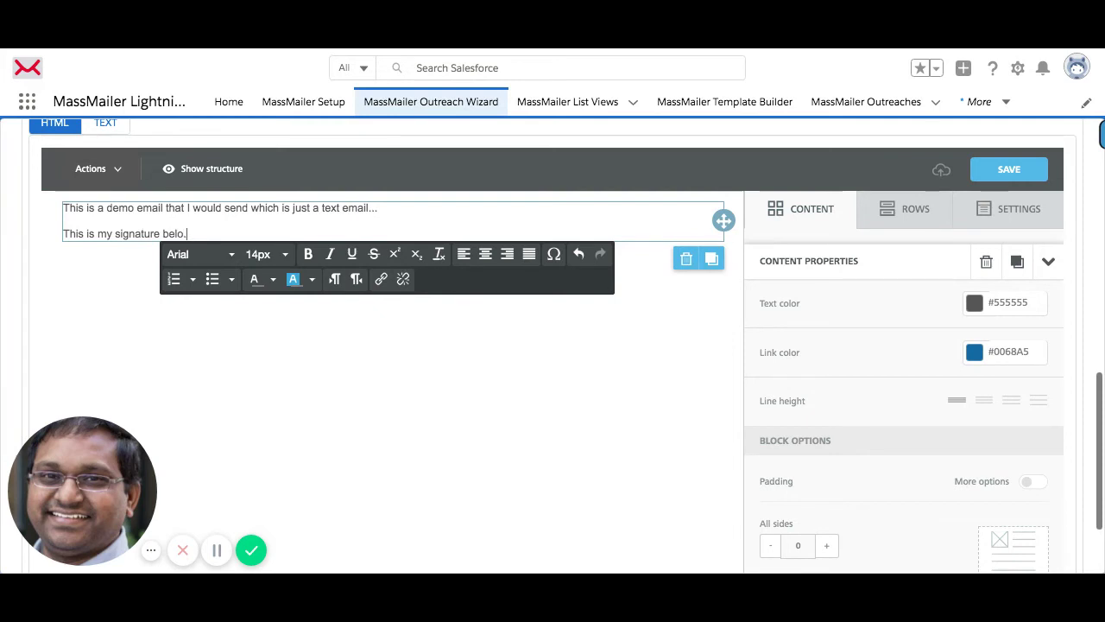
key(Return)
key(BackSpace)
text(.)
Step: Add a closing paragraph with "Thanks," and the sender's full name on the line directly beneath it, and make the name bold
key(Return)
text(Thanks,)
key(shift+Return)
text(S)
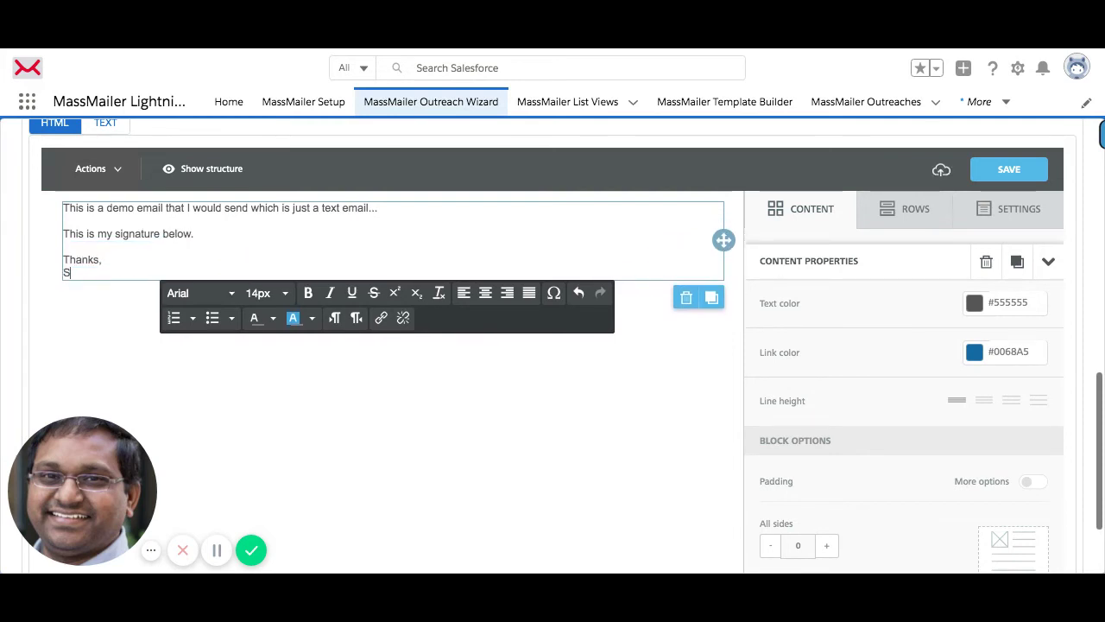
text(iva Devaki)
drag(76, 277, 62, 272)
click(309, 293)
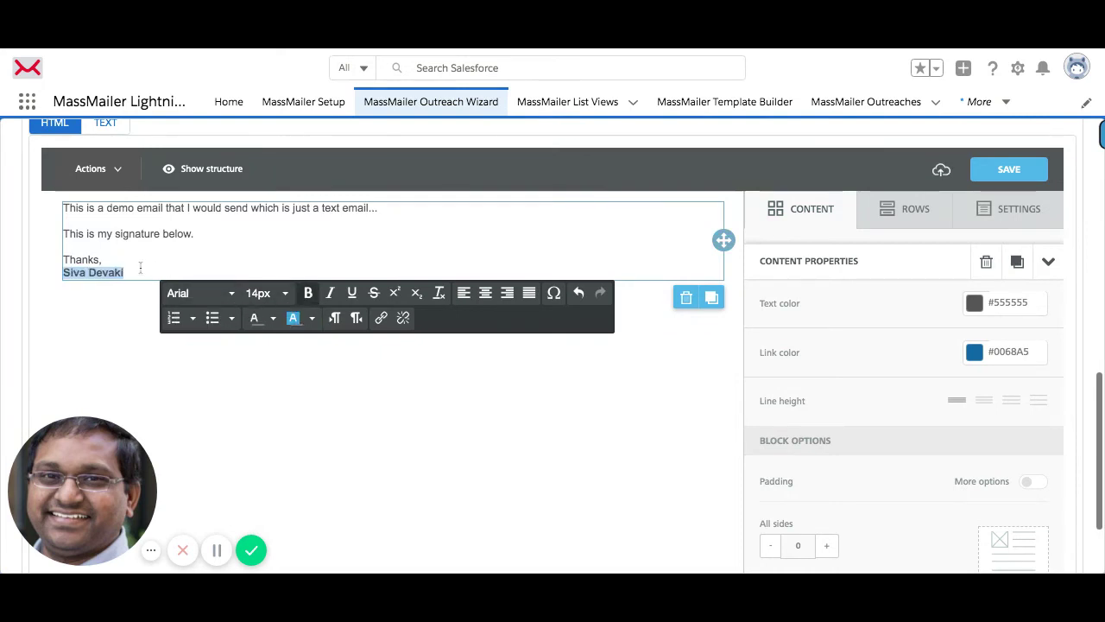
click(140, 267)
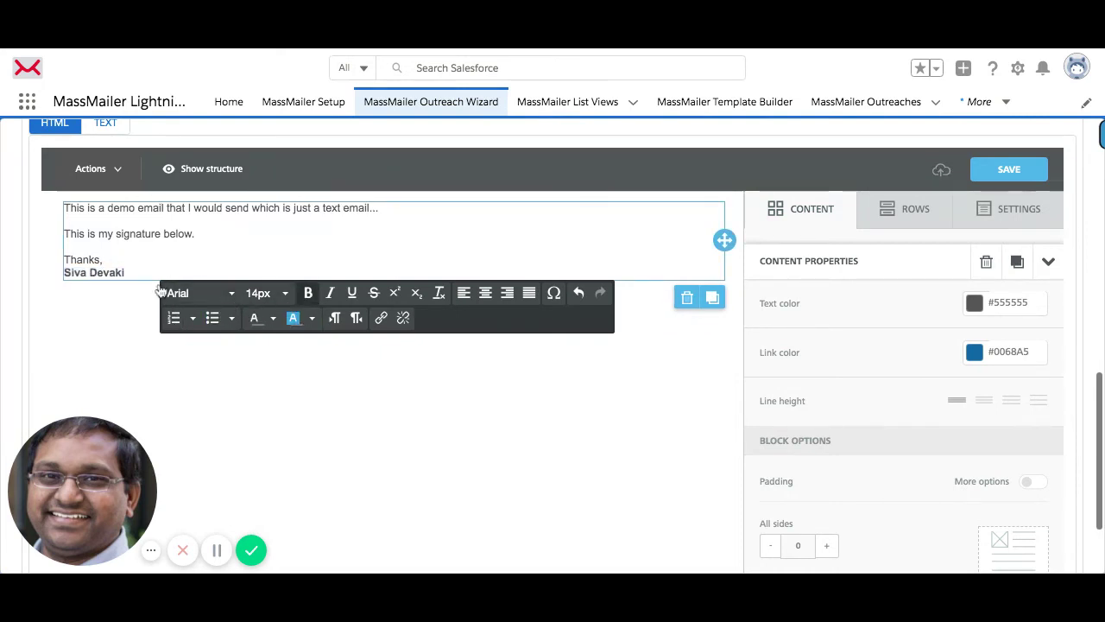
Step: Try Courier on the whole email text, and set its font to Lucida Sans
key(shift+Home)
key(shift+Up)
key(shift+Up)
key(shift+Up)
key(shift+Up)
click(66, 209)
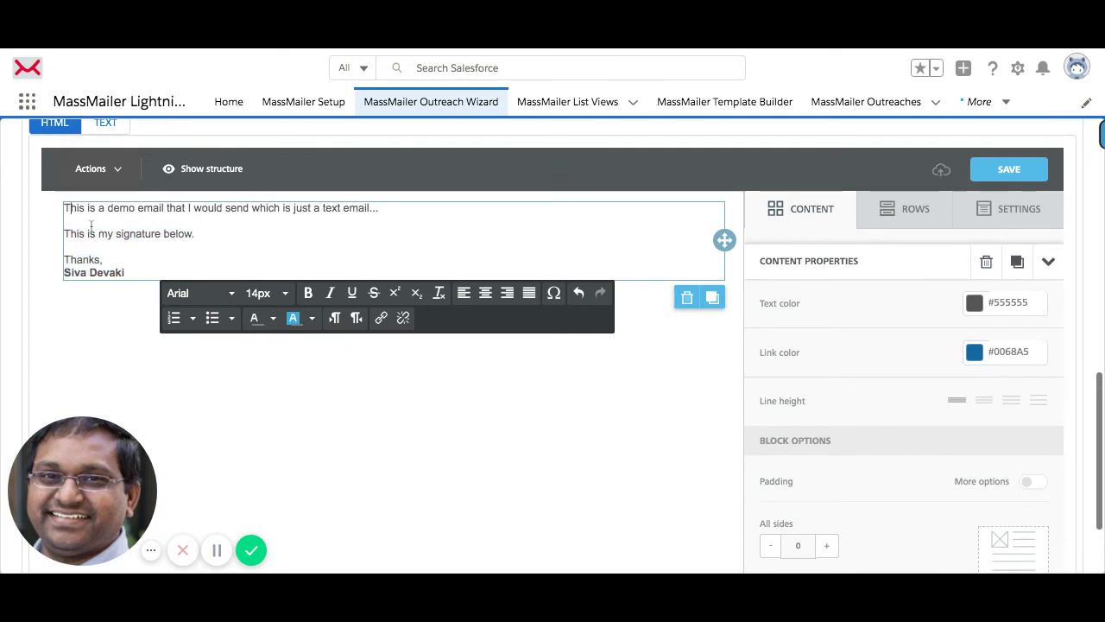
key(ctrl+a)
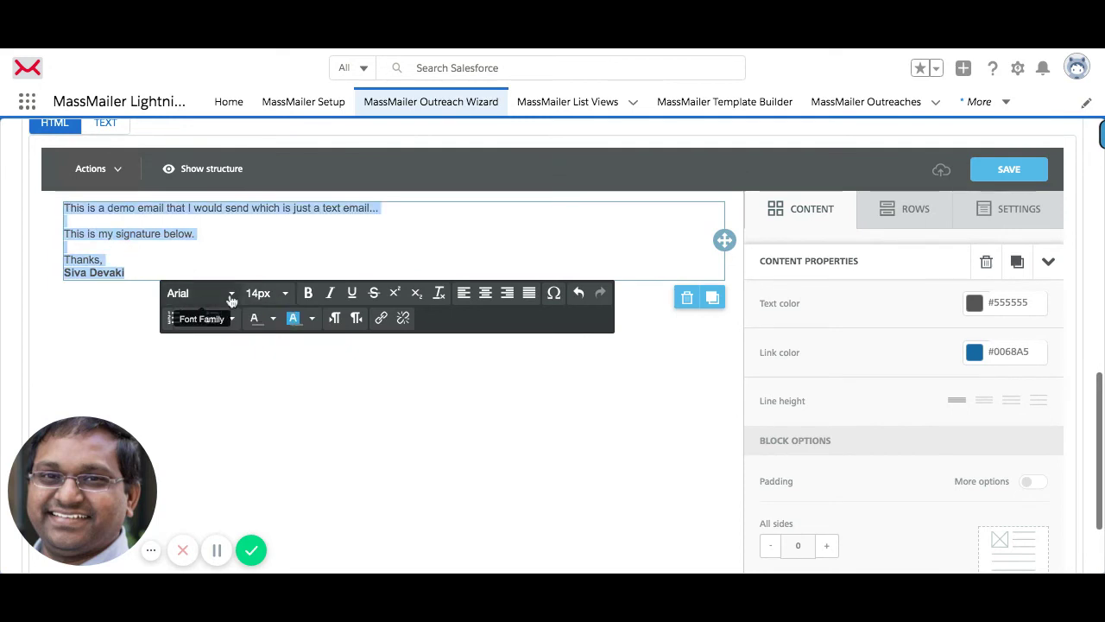
click(230, 297)
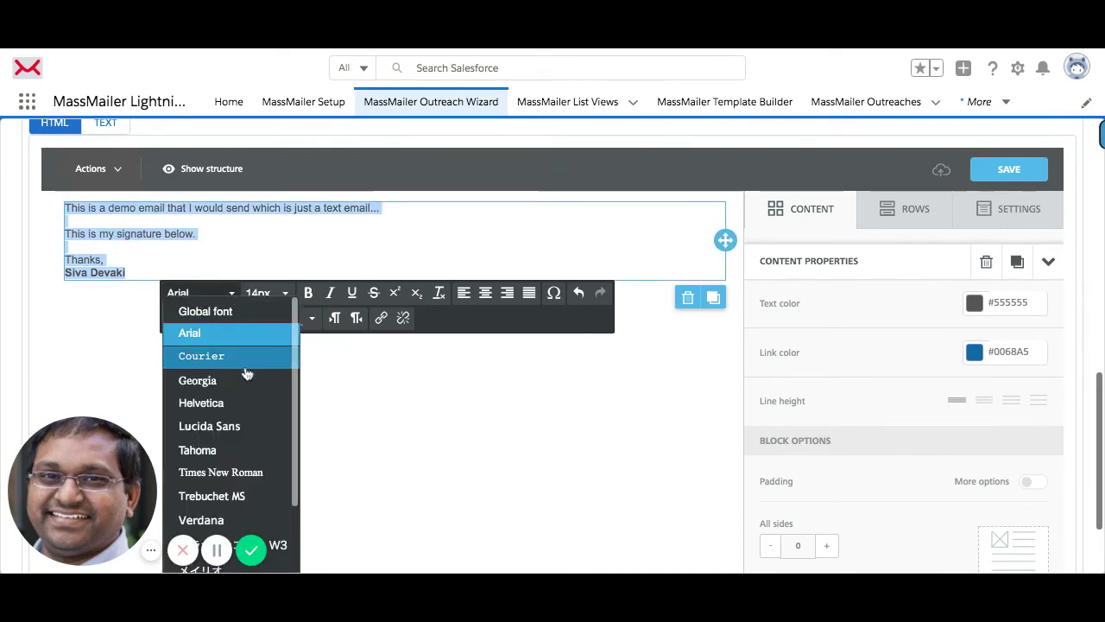
click(227, 364)
click(212, 295)
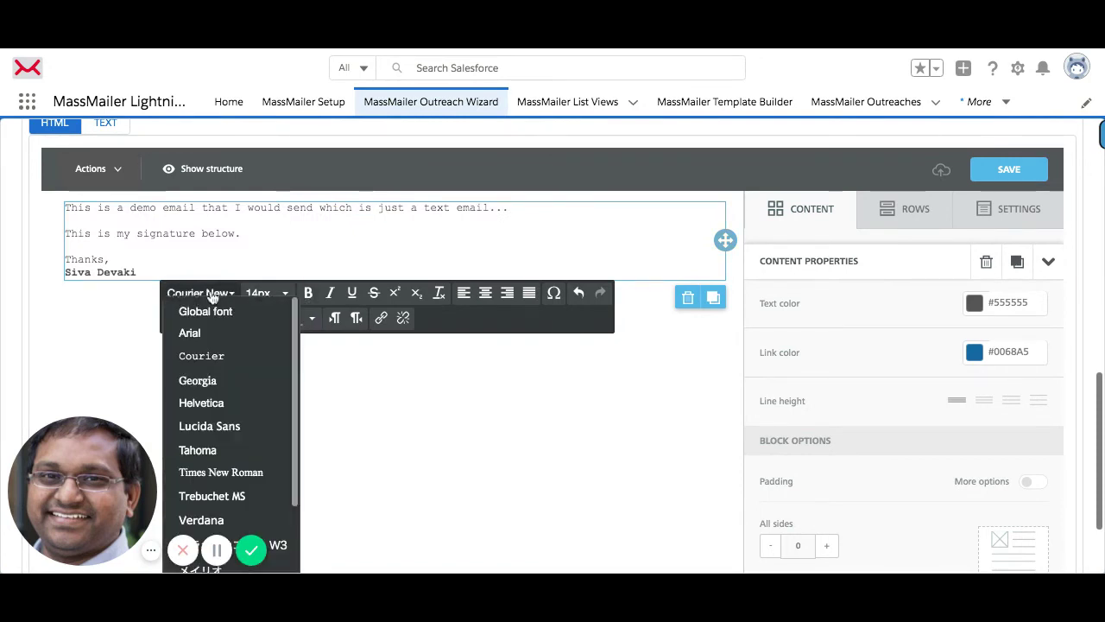
click(259, 425)
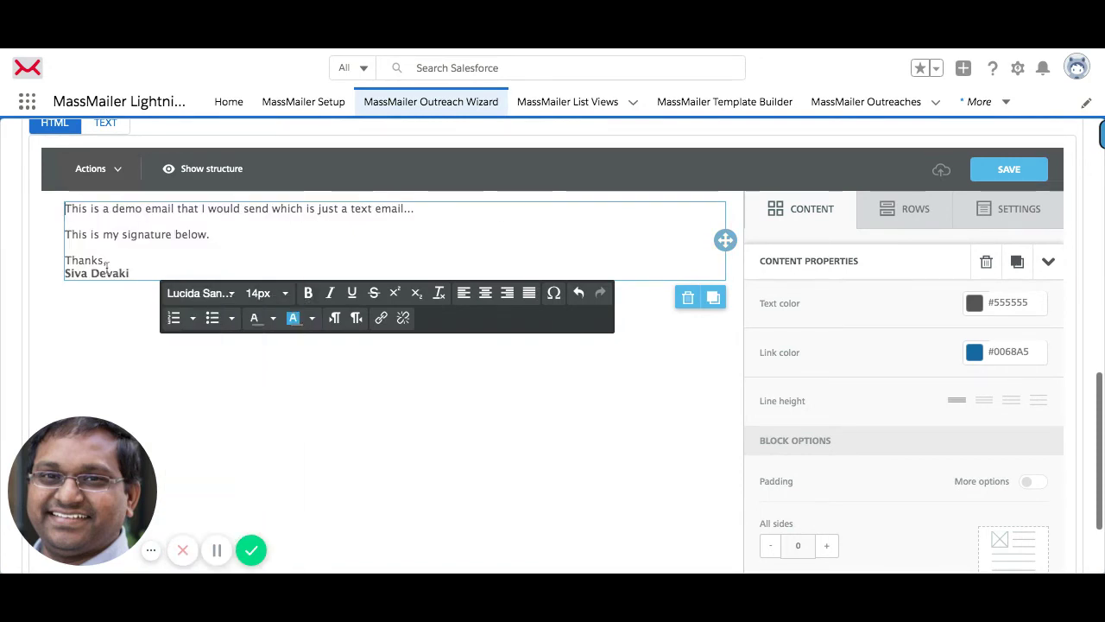
Step: Reduce the font size of the whole email text to 13px
click(259, 296)
click(298, 427)
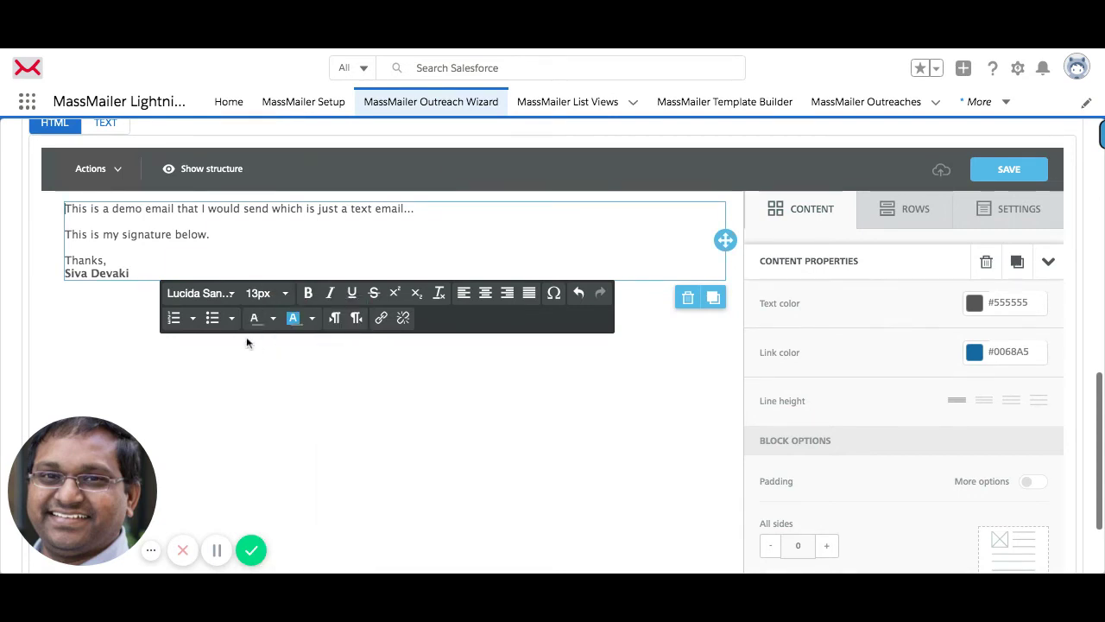
key(ctrl+a)
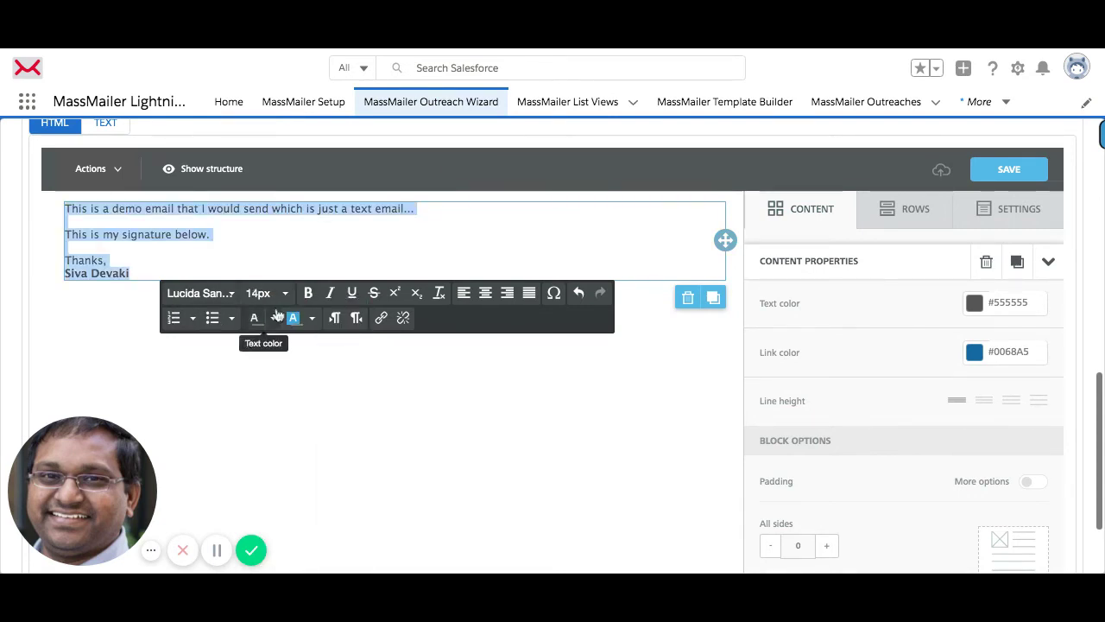
click(264, 293)
click(291, 429)
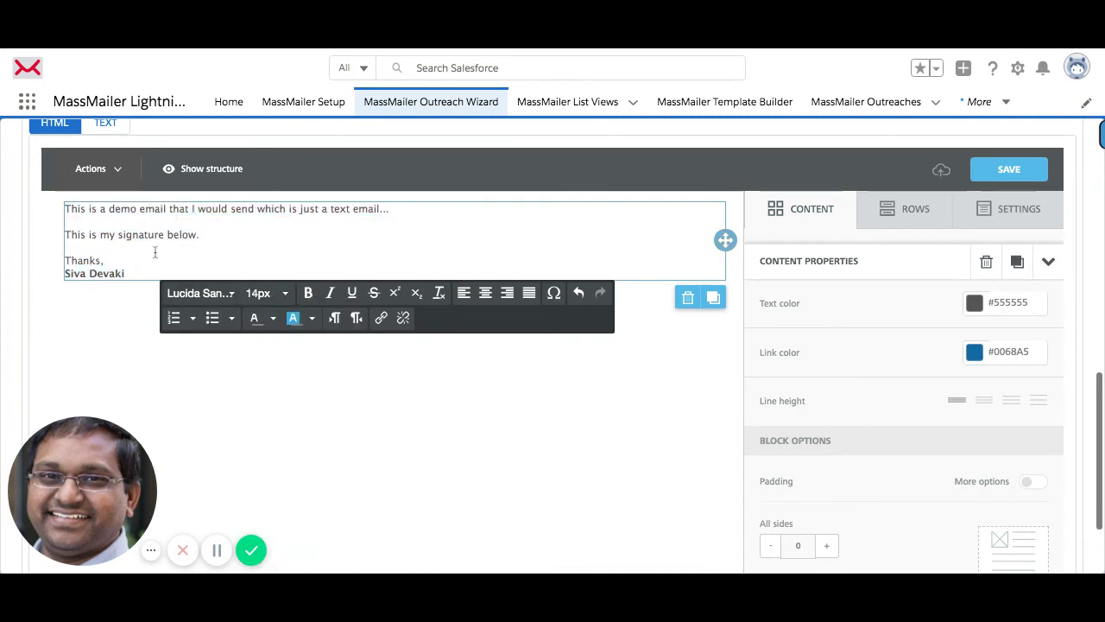
click(329, 354)
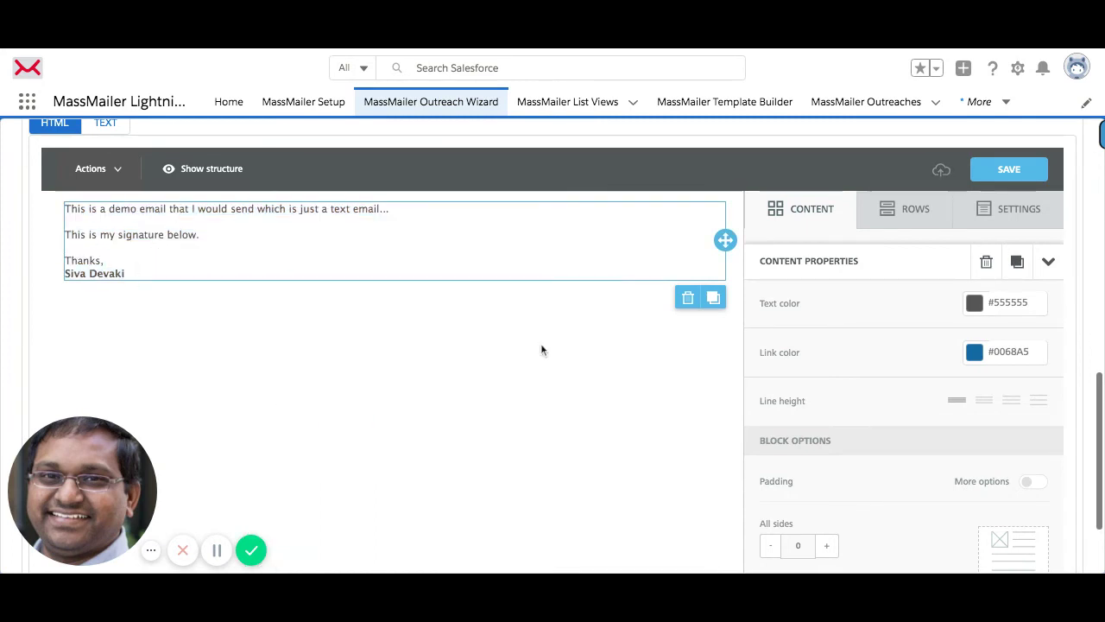
Step: Save the email content in the editor and continue to the wizard's File Attachments stage
click(1006, 172)
scroll(516, 365, down, 2)
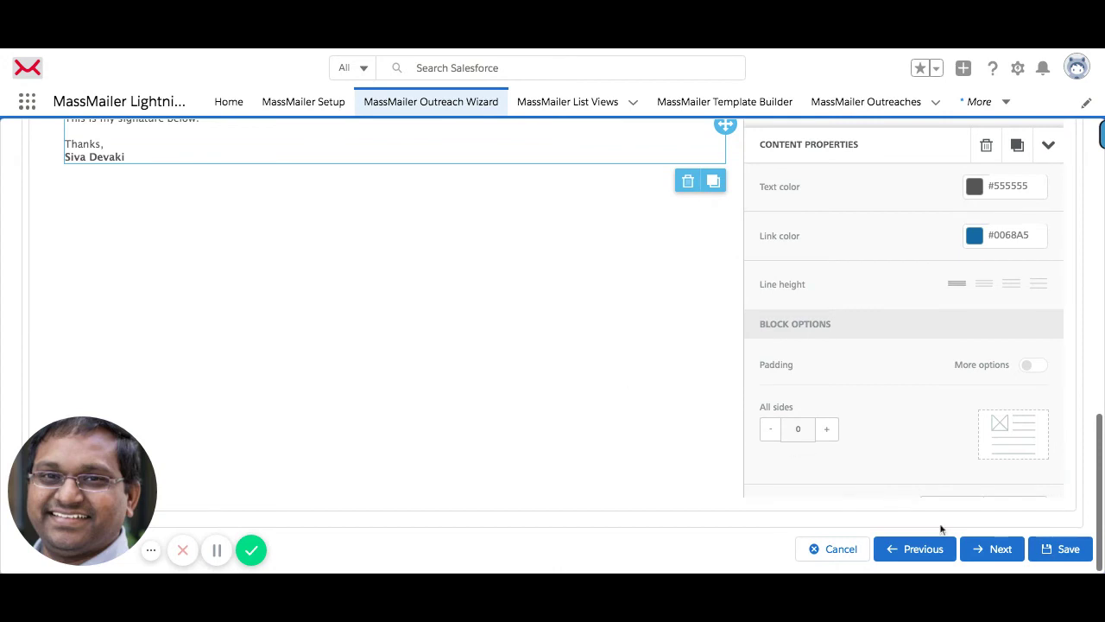
click(1001, 550)
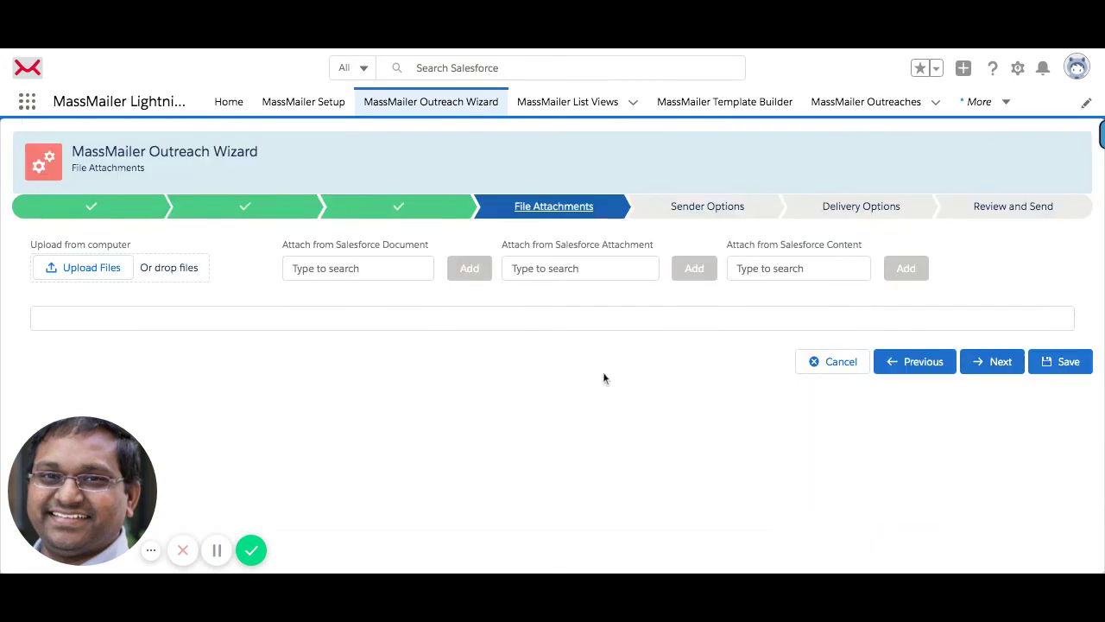
Step: Go through File Attachments, Sender Options and Delivery Options with their default settings to reach Review and Send
click(992, 365)
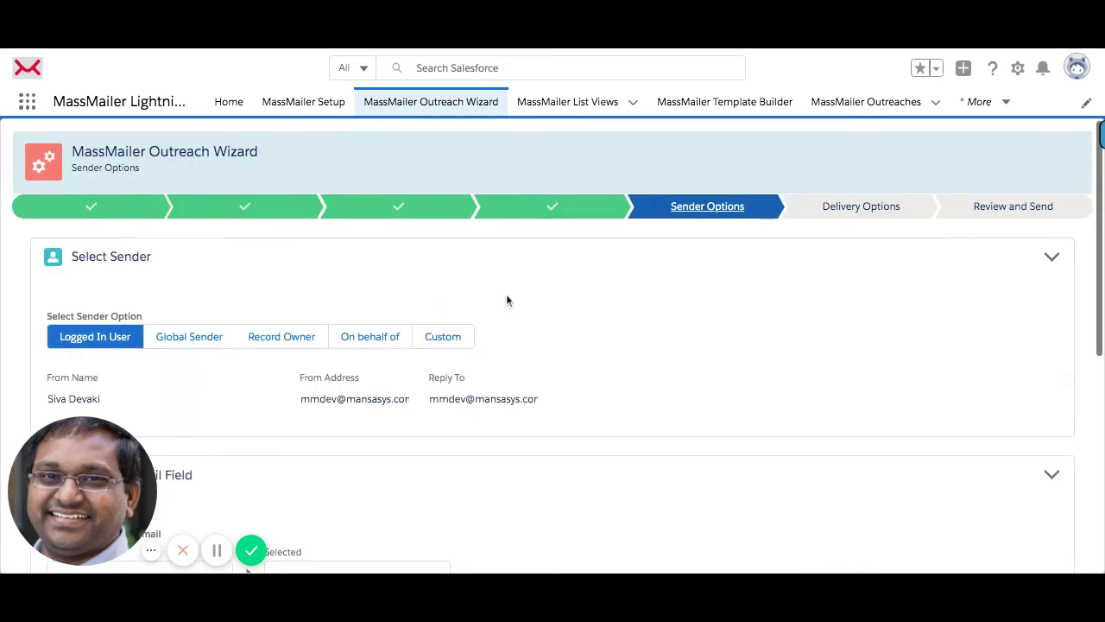
scroll(623, 343, down, 3)
scroll(622, 342, down, 3)
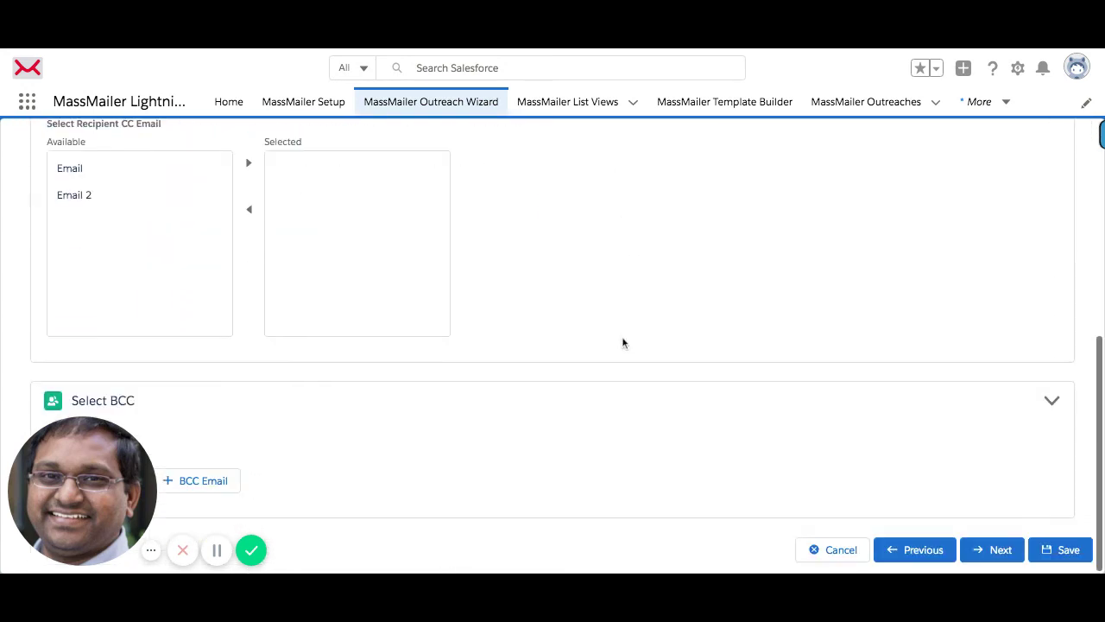
click(992, 550)
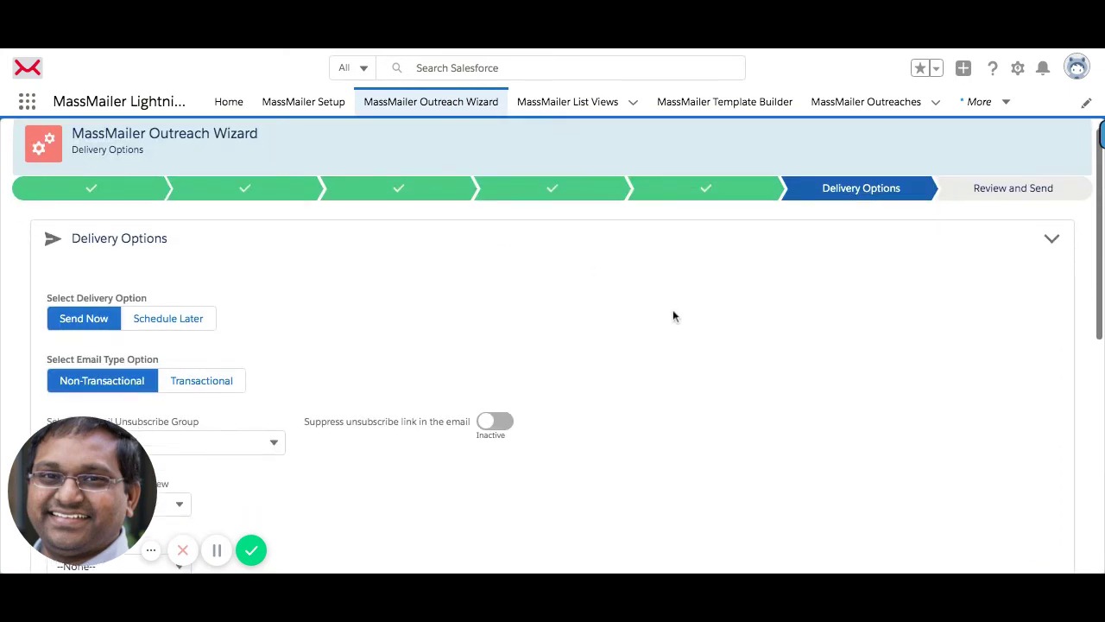
scroll(674, 316, down, 10)
click(1000, 549)
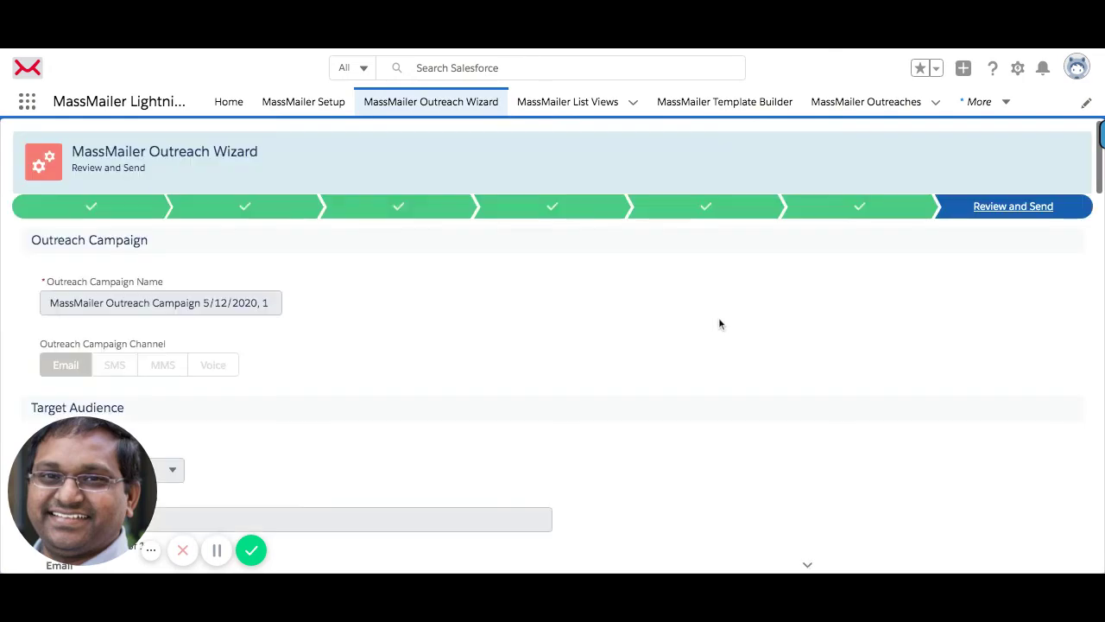
Step: Review the outreach campaign summary through to its end and finish the wizard to send the campaign
scroll(720, 320, down, 15)
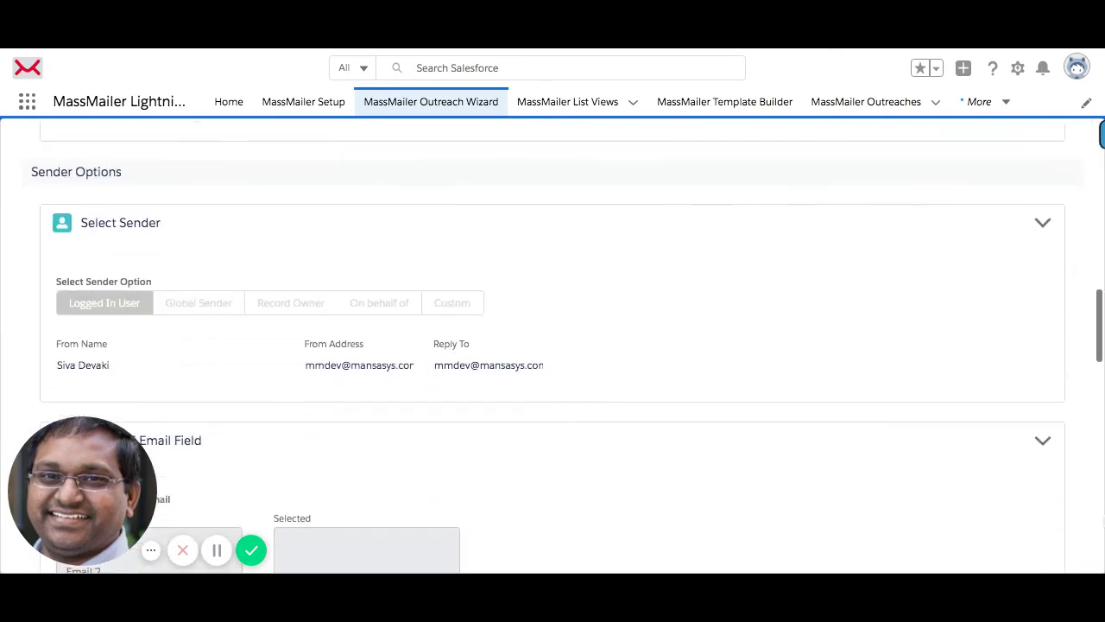
scroll(1031, 506, down, 8)
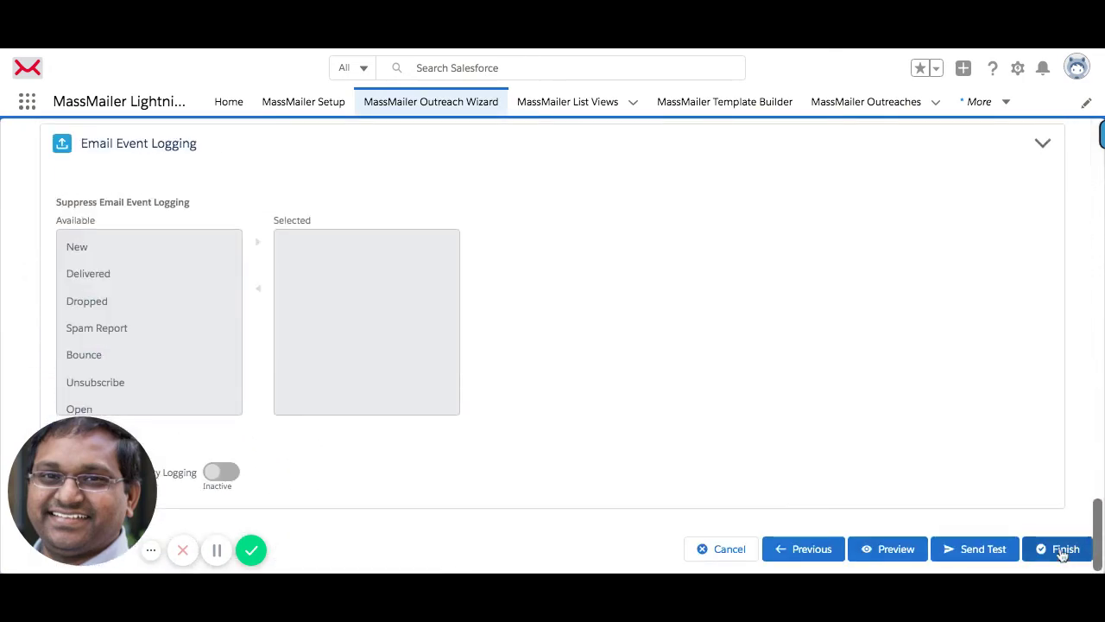
click(1062, 551)
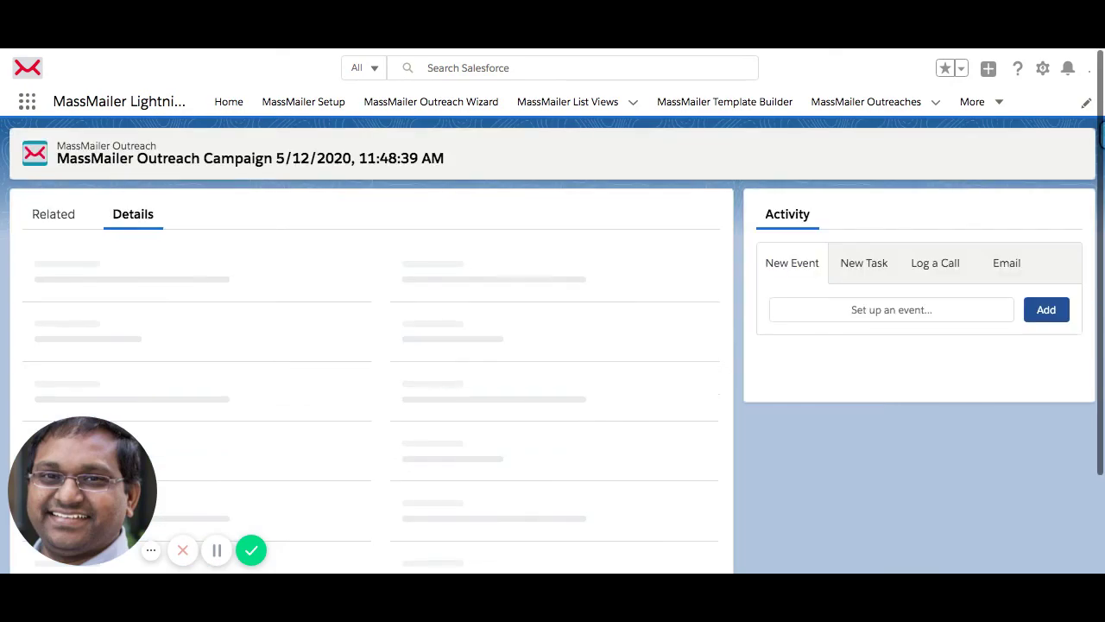
Step: Examine the campaign record's recipient, template, sender, delivery, status and statistics sections, including the email subject
scroll(349, 307, down, 5)
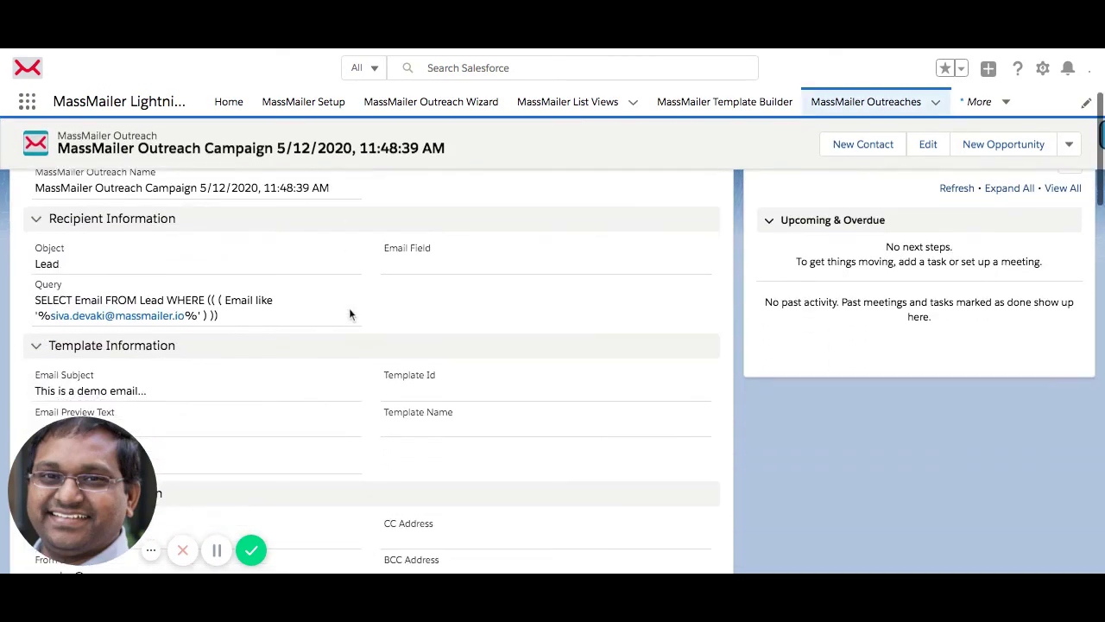
scroll(349, 308, down, 10)
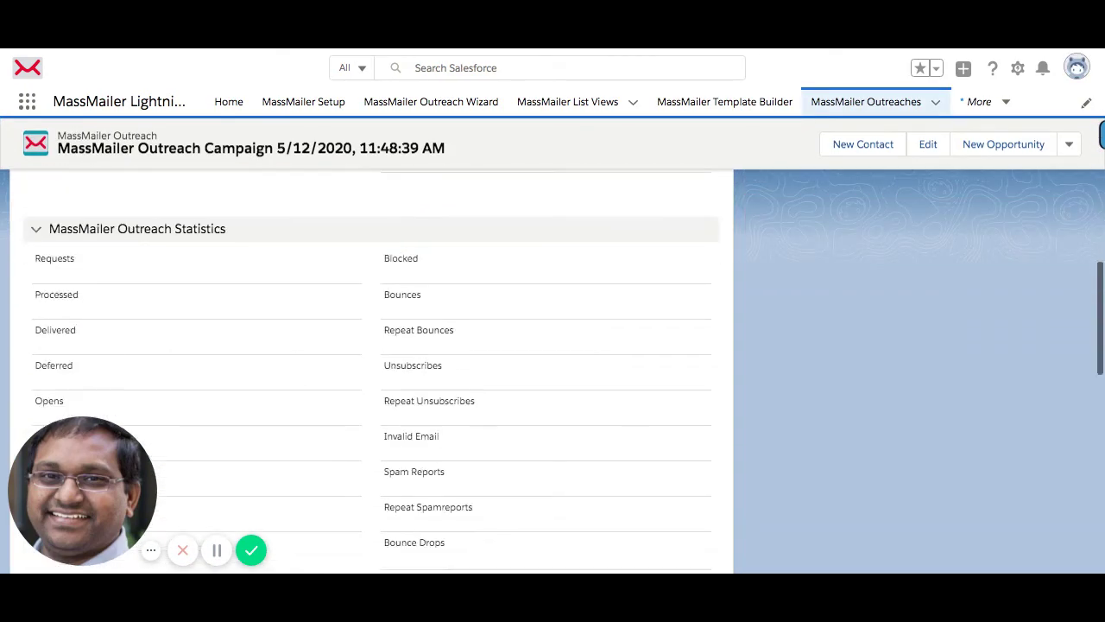
scroll(371, 363, down, 4)
scroll(372, 363, up, 8)
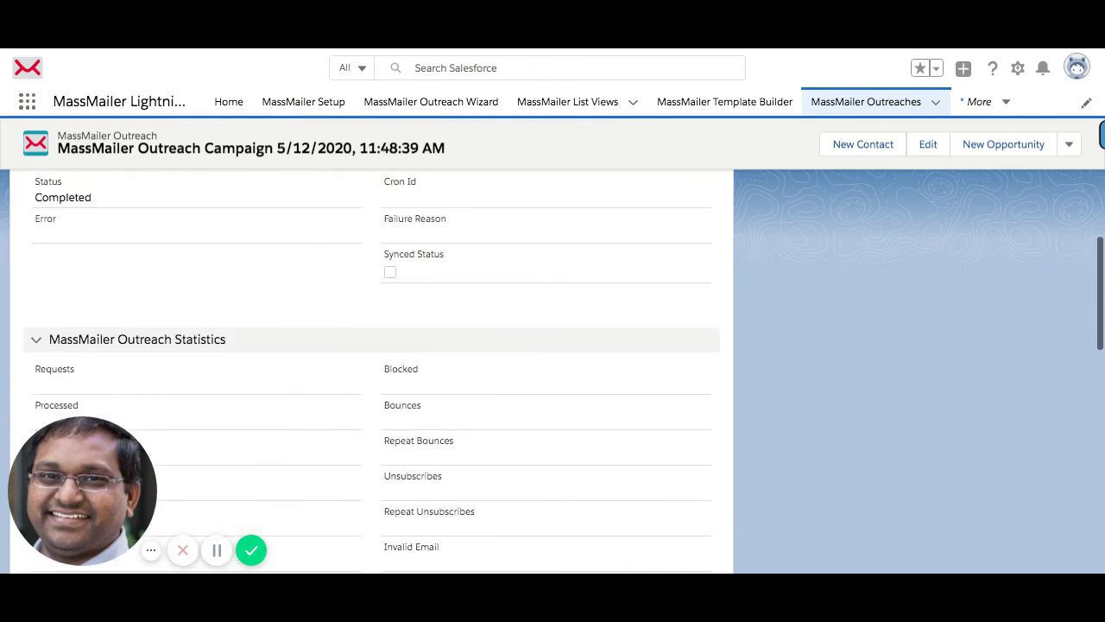
scroll(371, 362, up, 3)
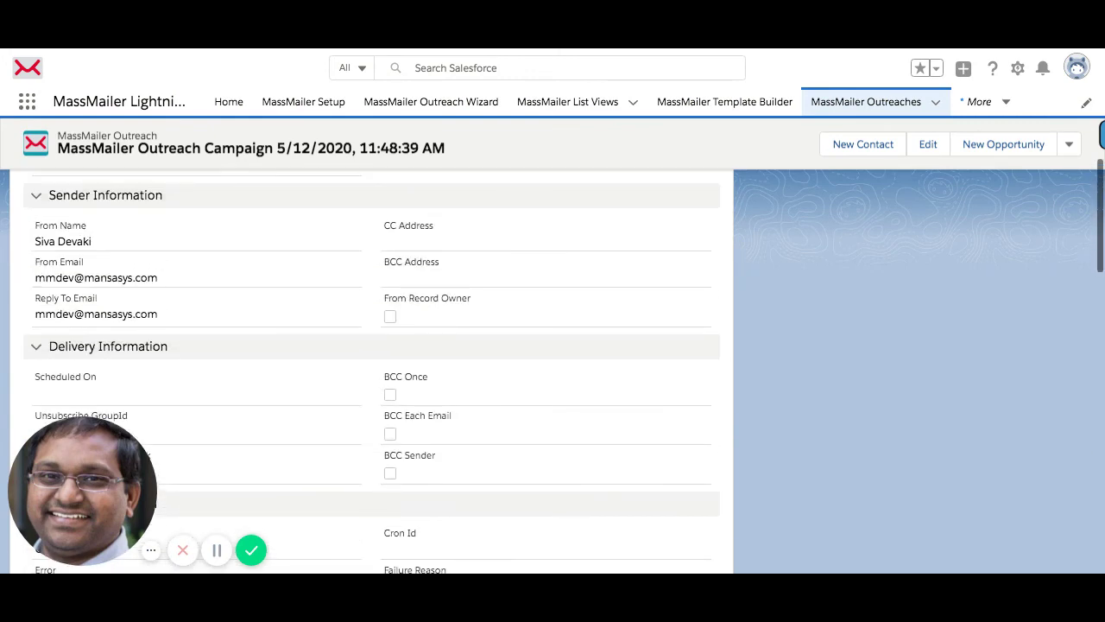
scroll(372, 363, up, 3)
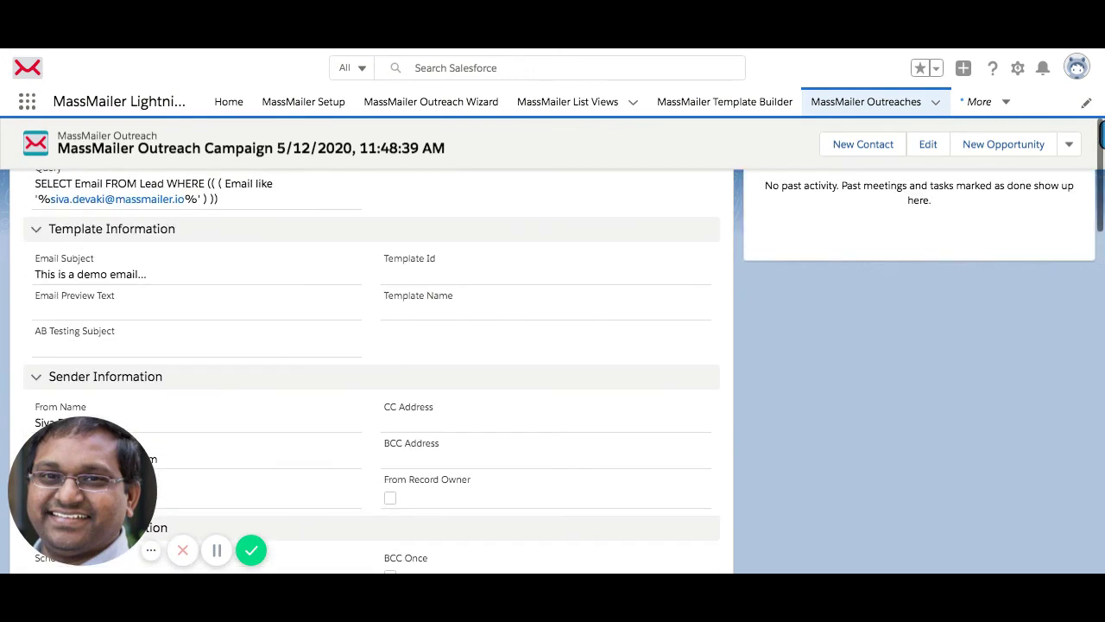
triple_click(95, 275)
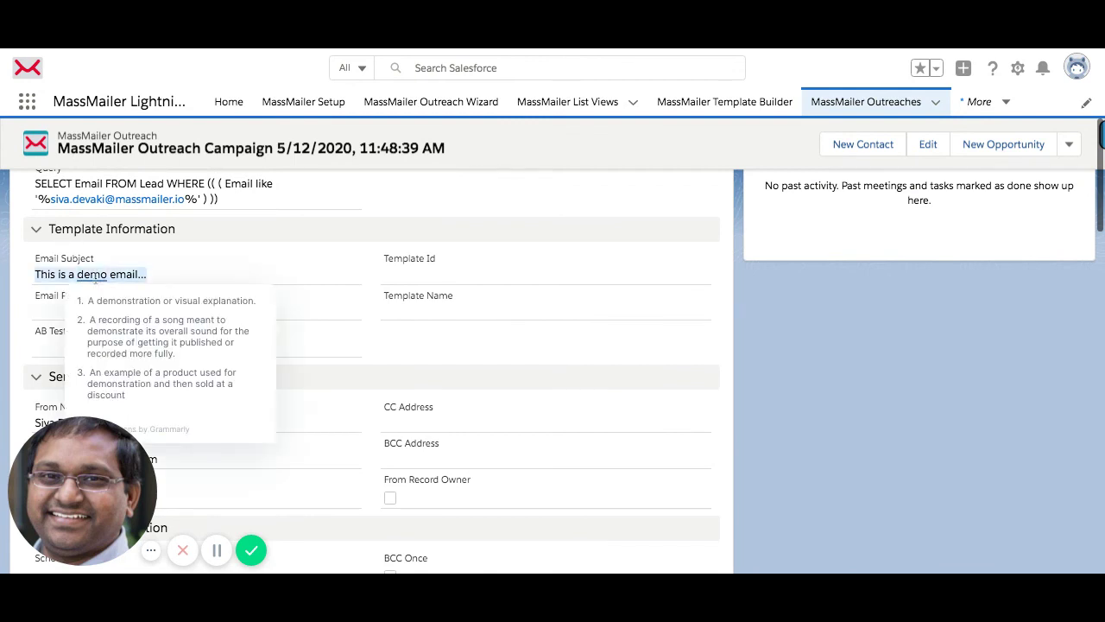
click(221, 278)
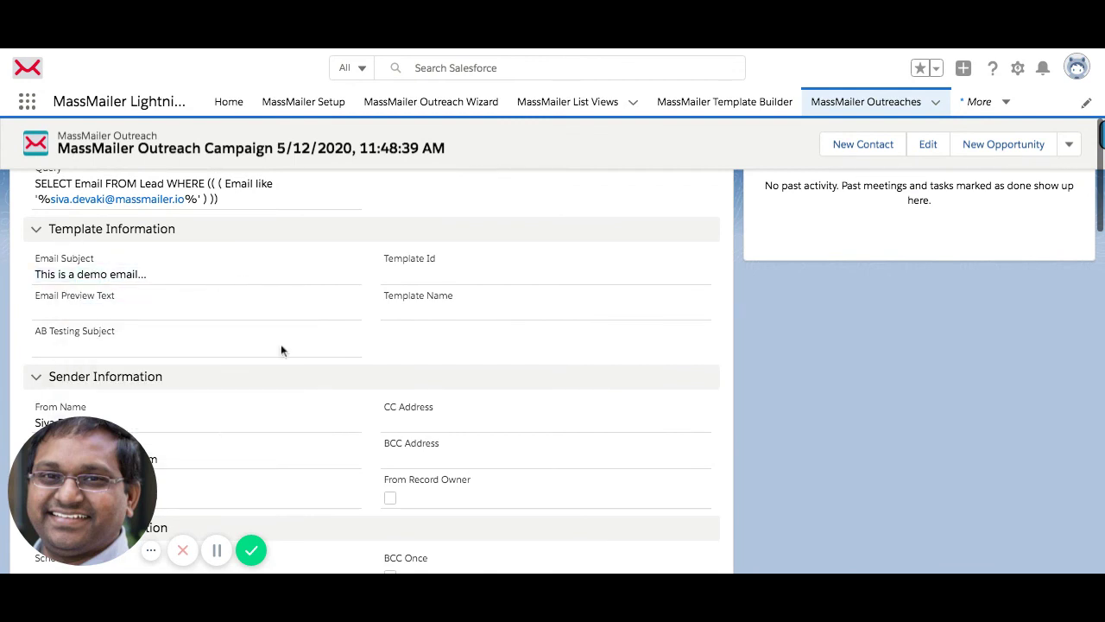
Step: Reload the campaign record and check its Status Information and MassMailer Outreach Statistics sections
key(super+r)
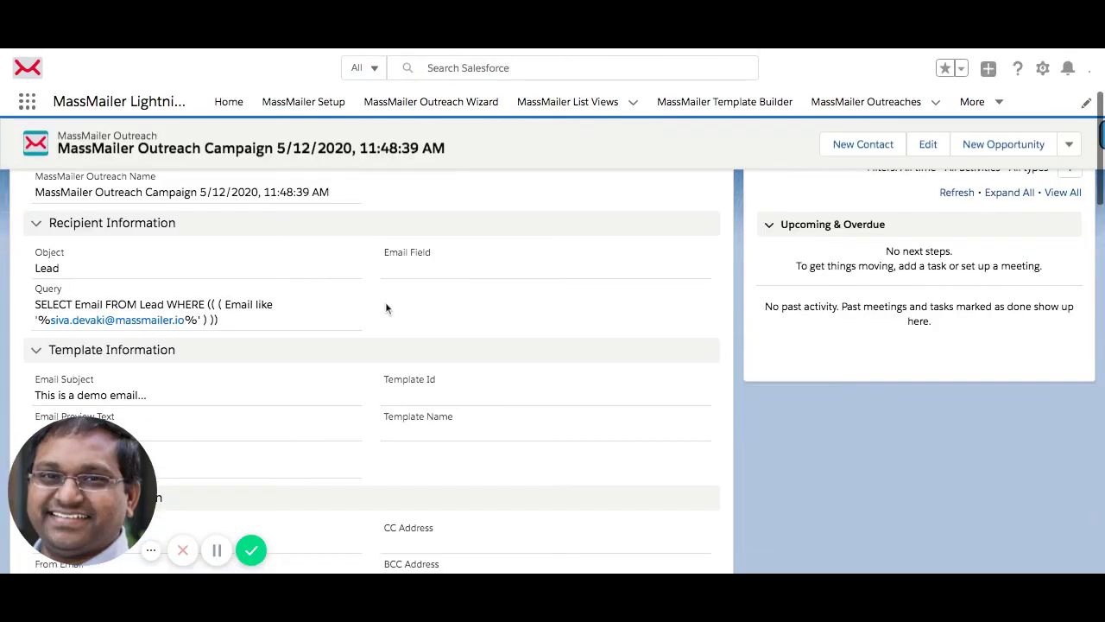
scroll(386, 308, down, 7)
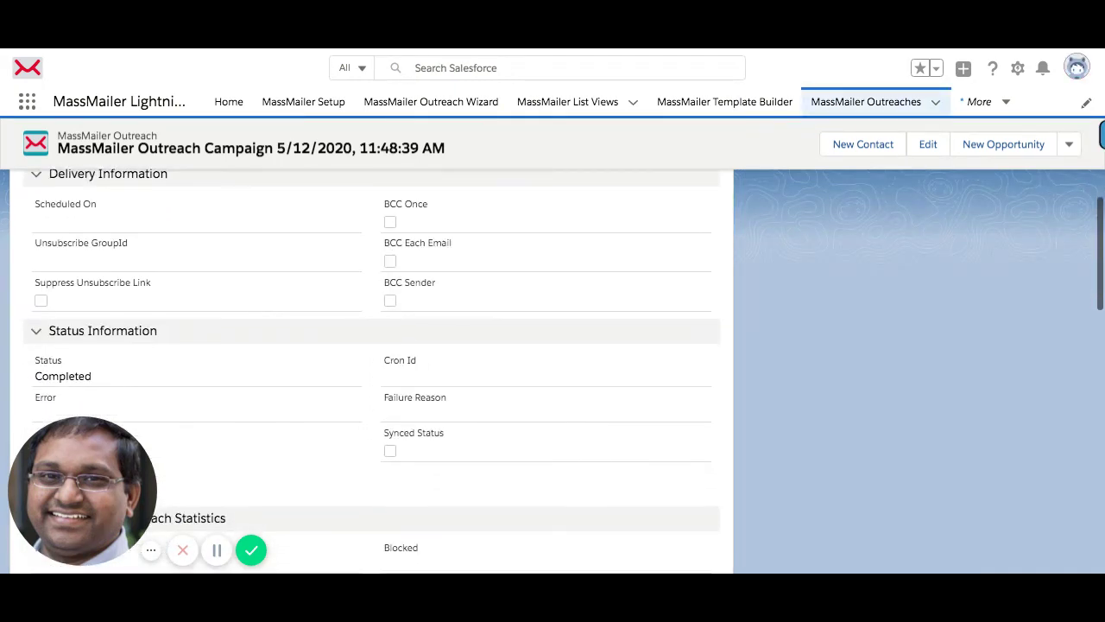
scroll(361, 308, up, 1)
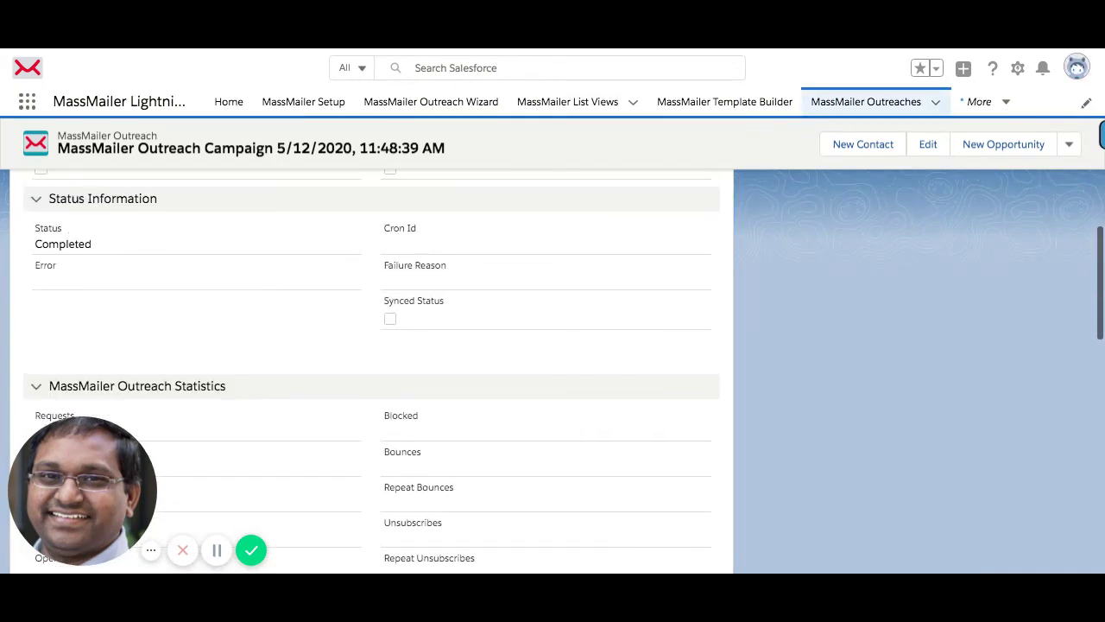